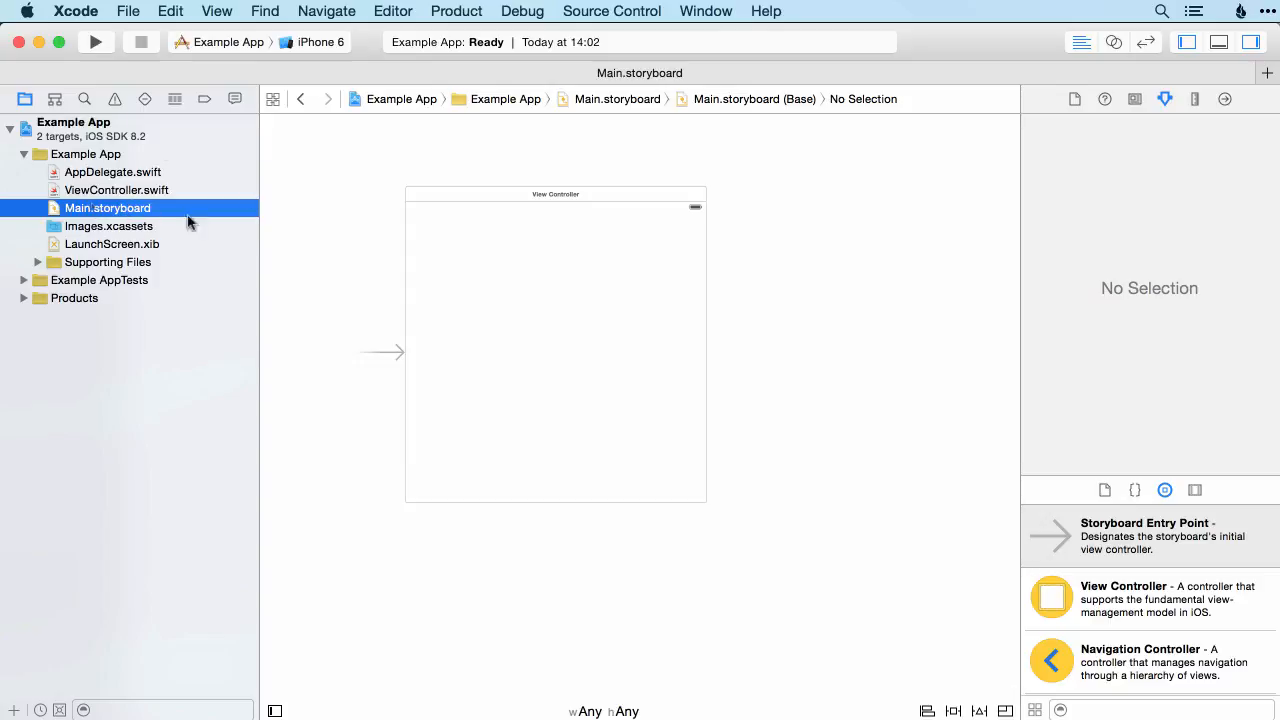
# Review the simulator devices available as run destinations for Example App.
pyautogui.scroll(2, 576, 315)
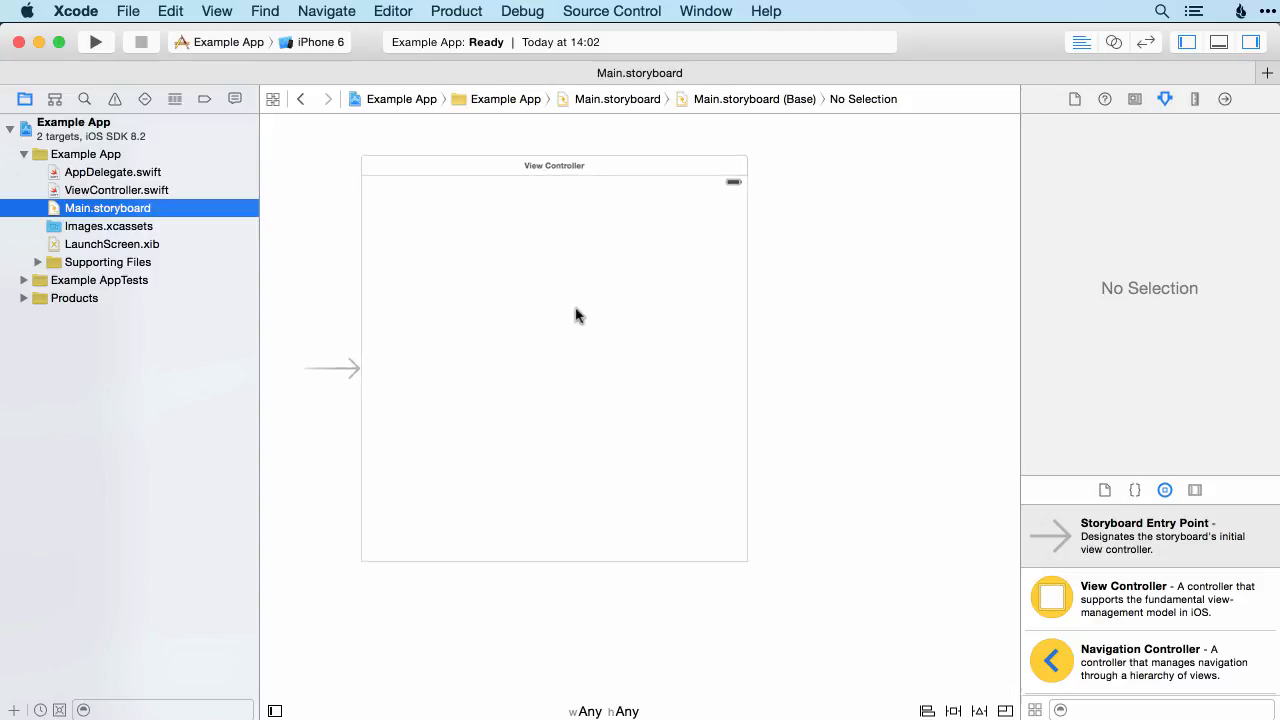
pyautogui.scroll(-2, 577, 314)
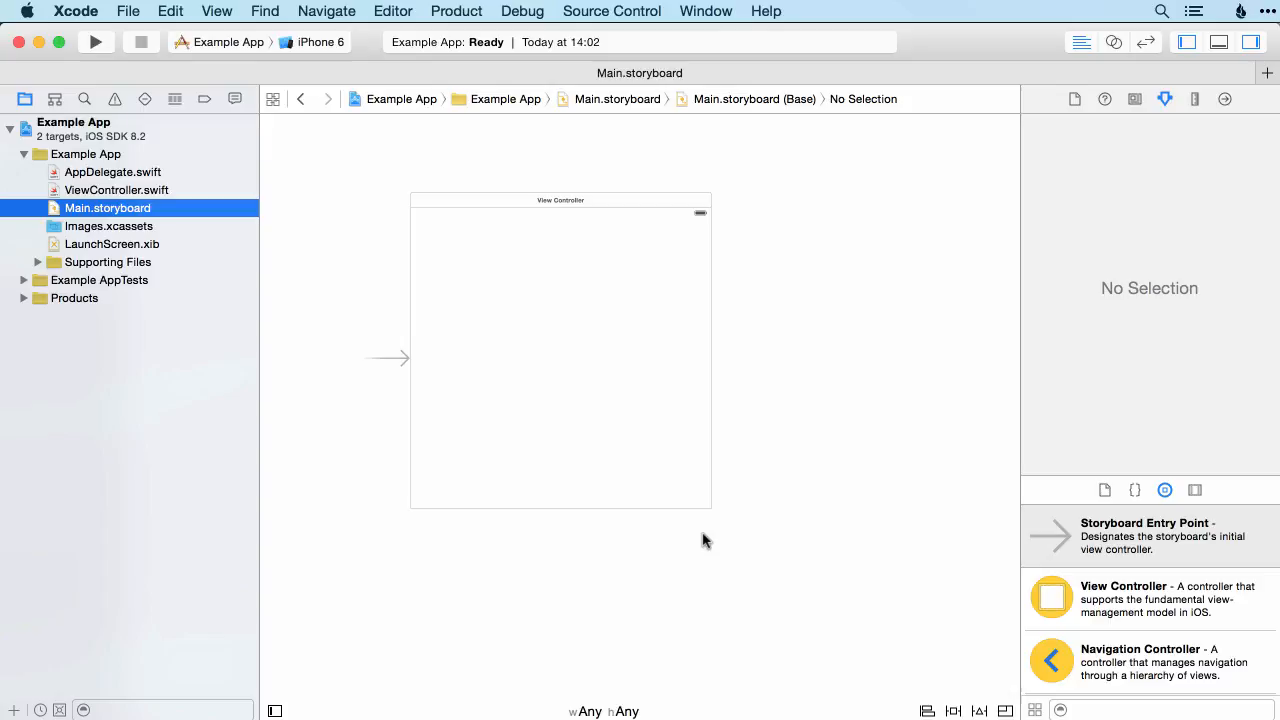
pyautogui.click(320, 43)
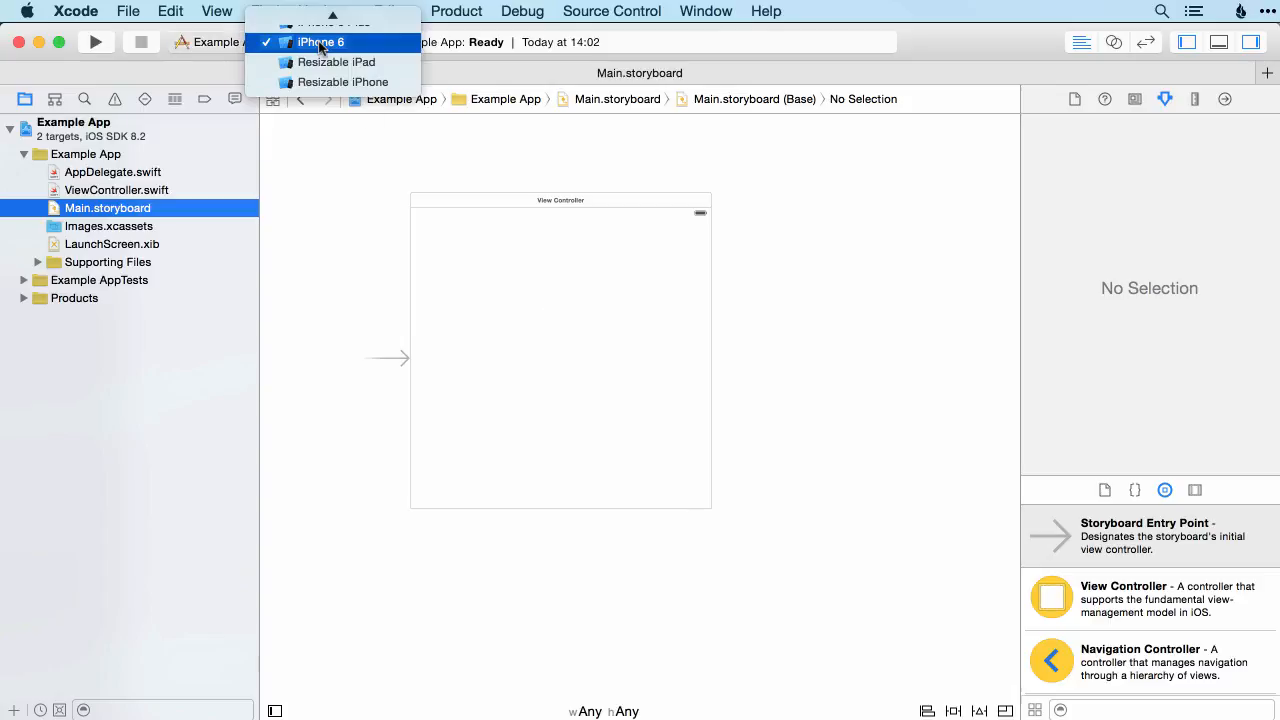
pyautogui.moveTo(337, 29)
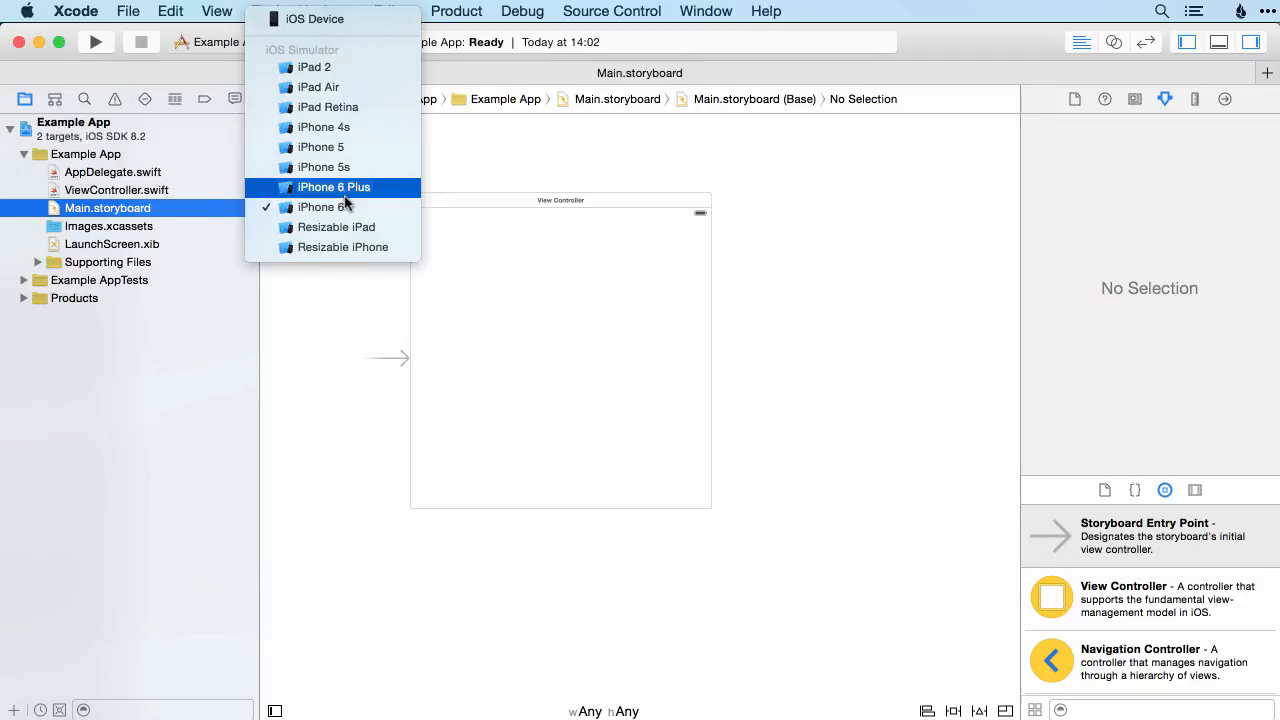
pyautogui.click(815, 258)
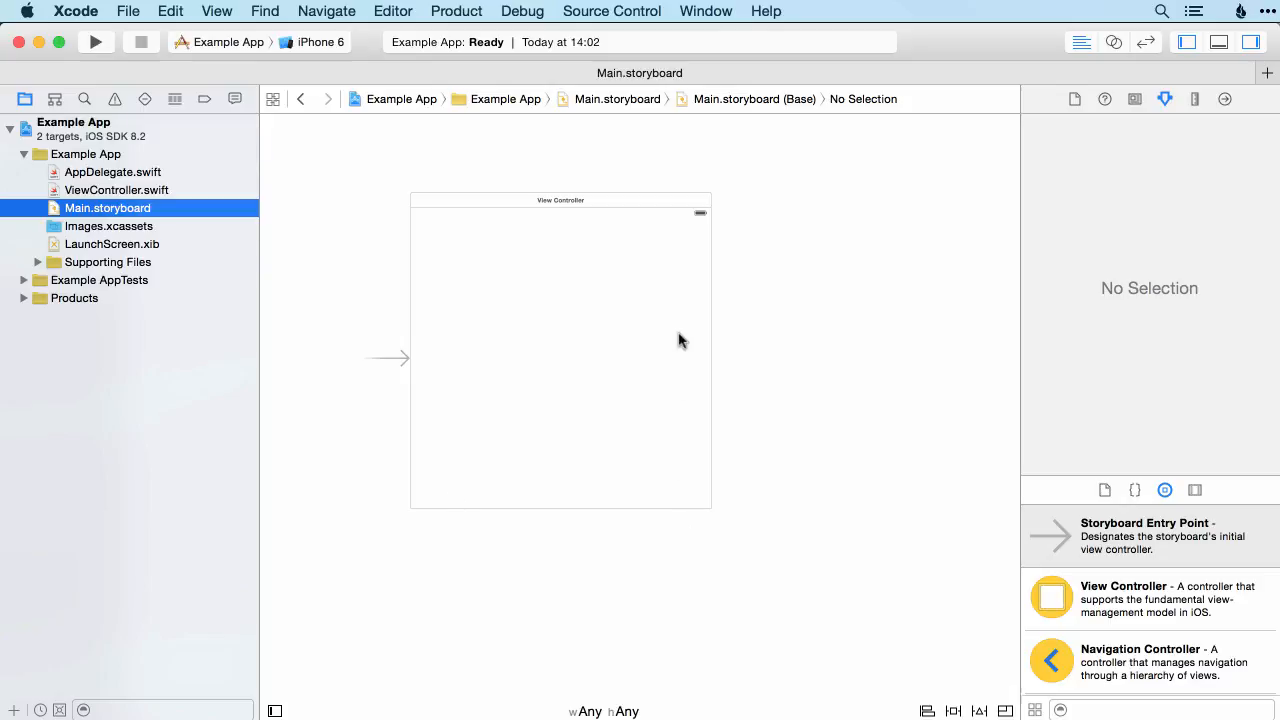
# Open the assistant editor beside the storyboard and set it to show the Main.storyboard preview.
pyautogui.click(1114, 43)
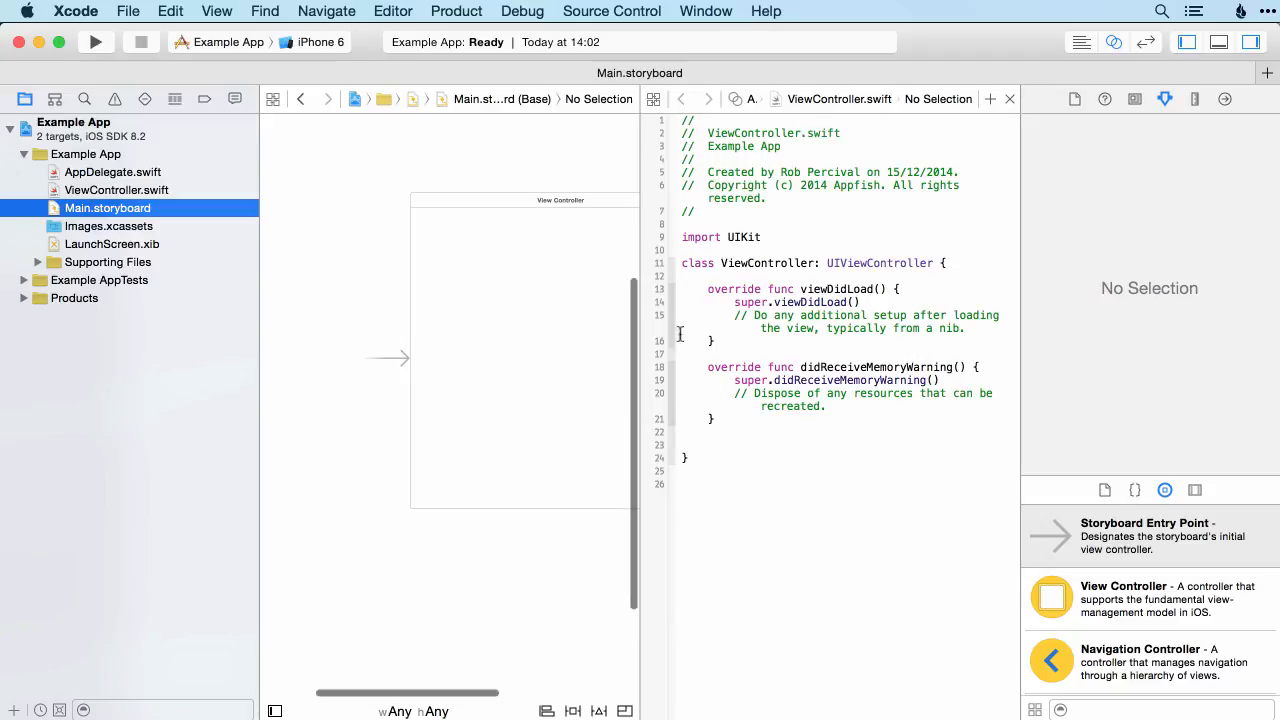
pyautogui.click(652, 101)
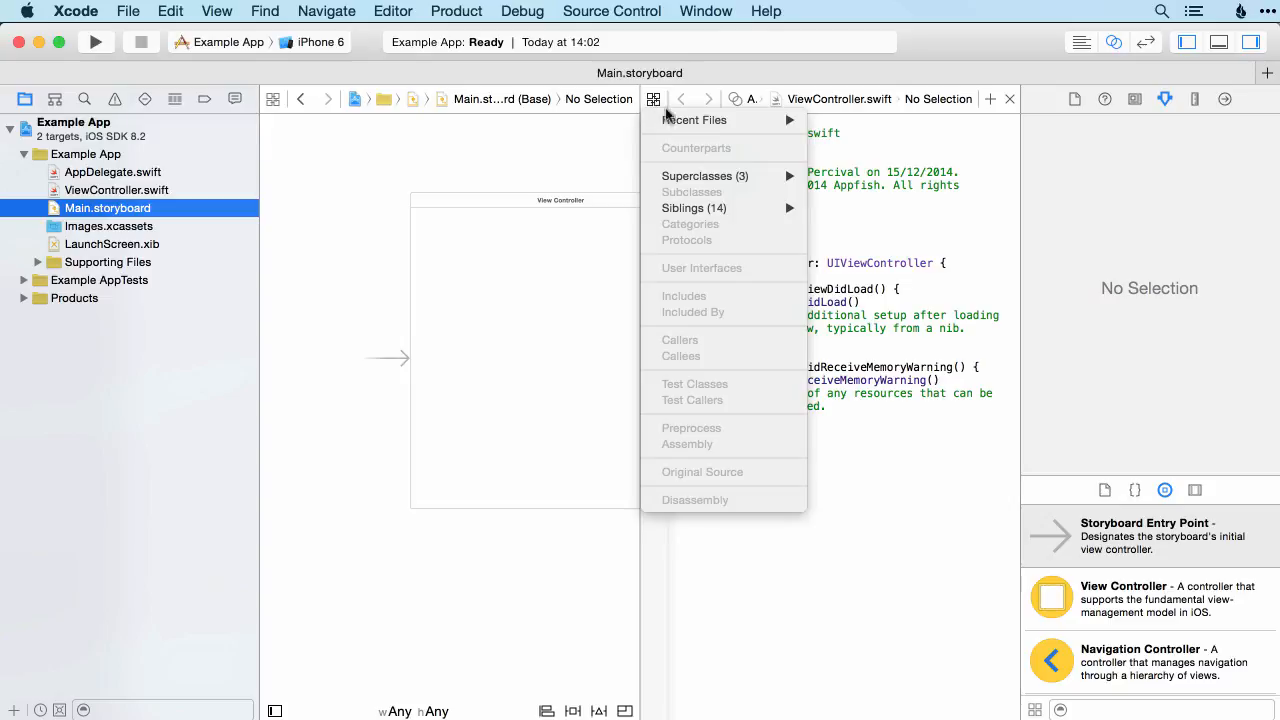
pyautogui.moveTo(673, 121)
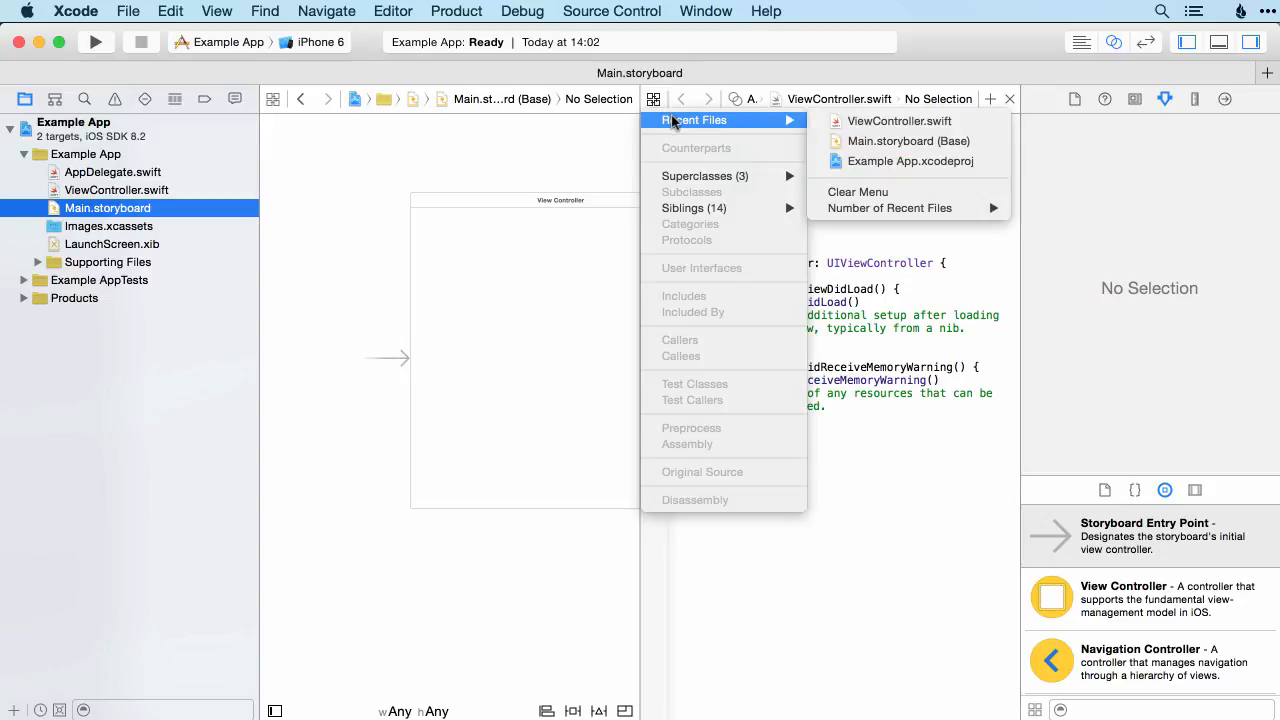
pyautogui.press('Escape')
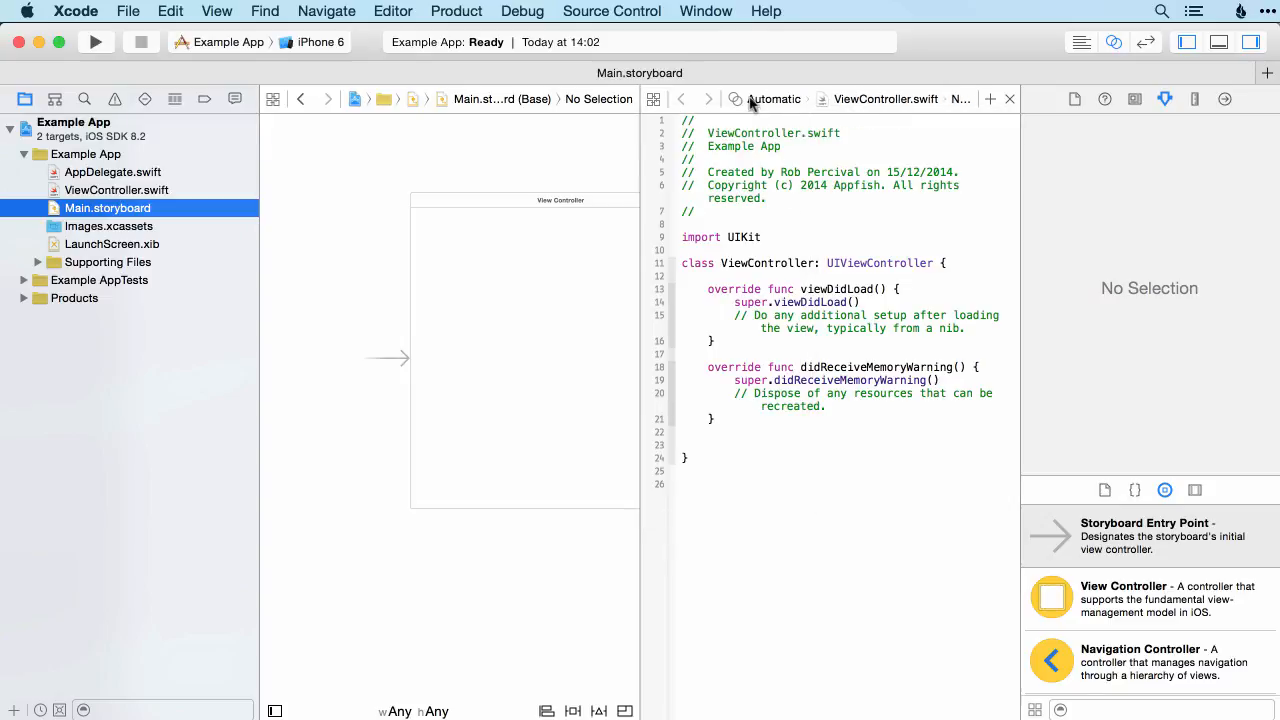
pyautogui.click(768, 100)
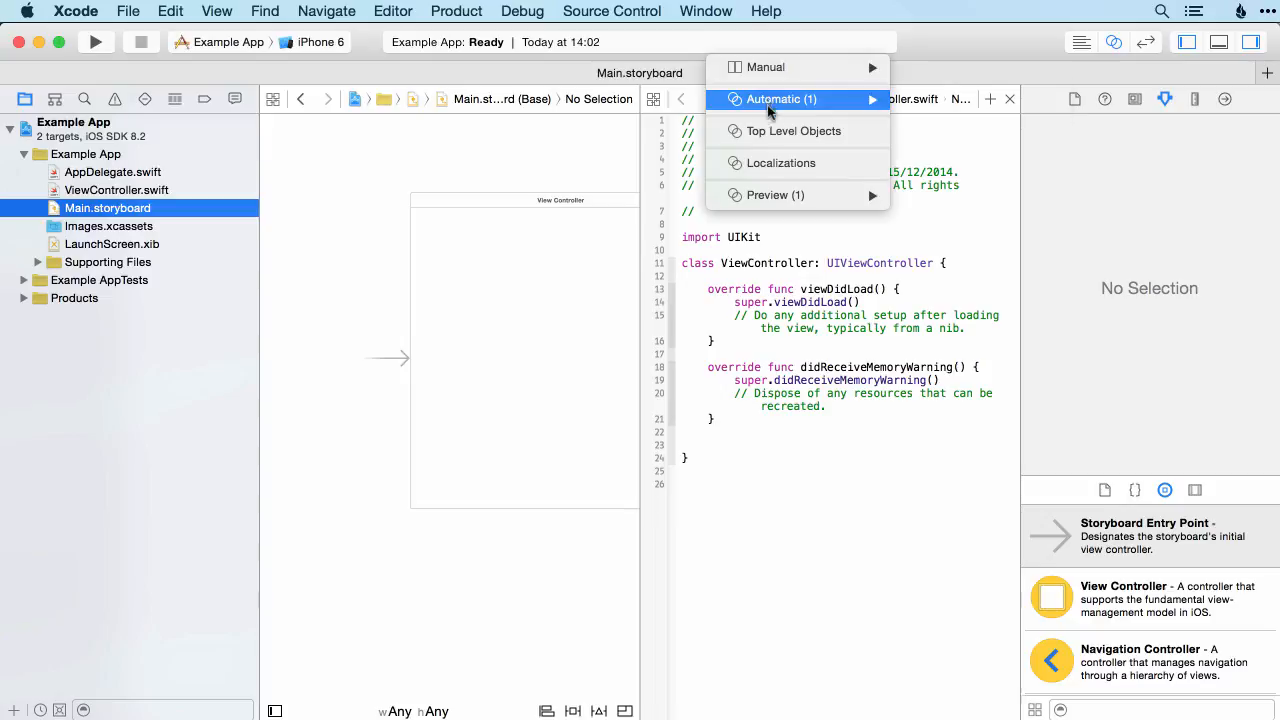
pyautogui.moveTo(790, 200)
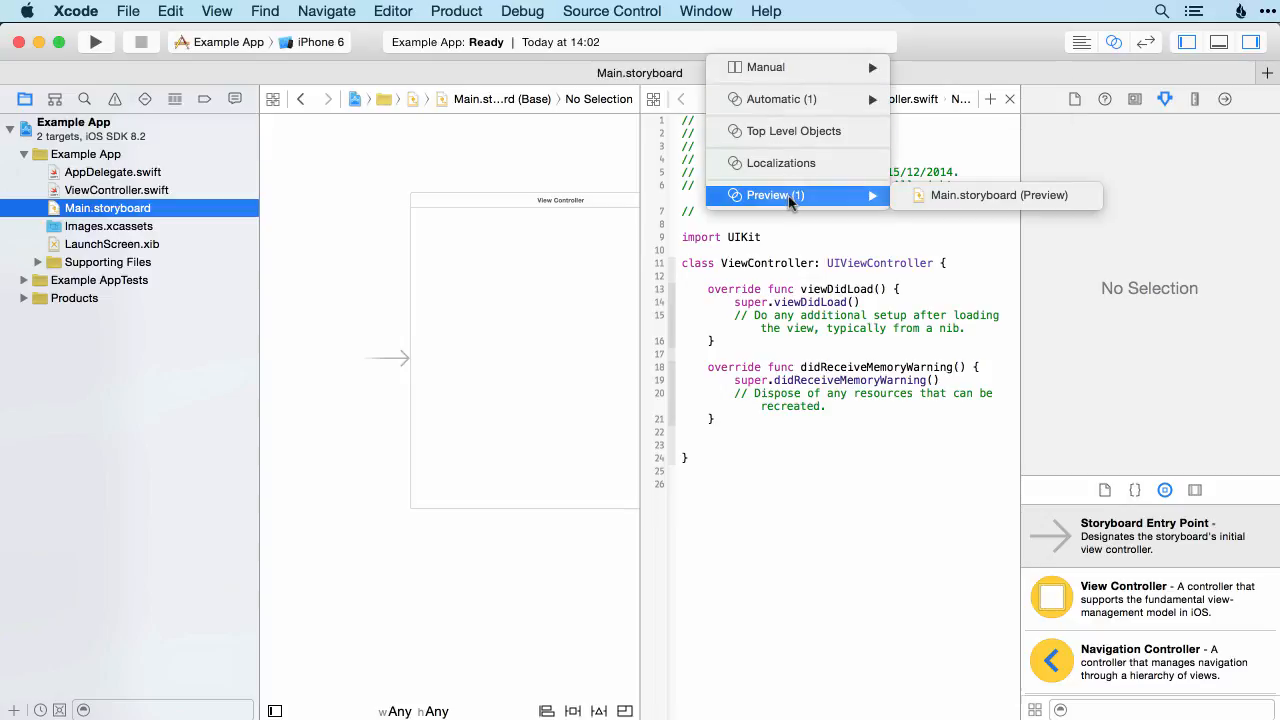
pyautogui.click(963, 200)
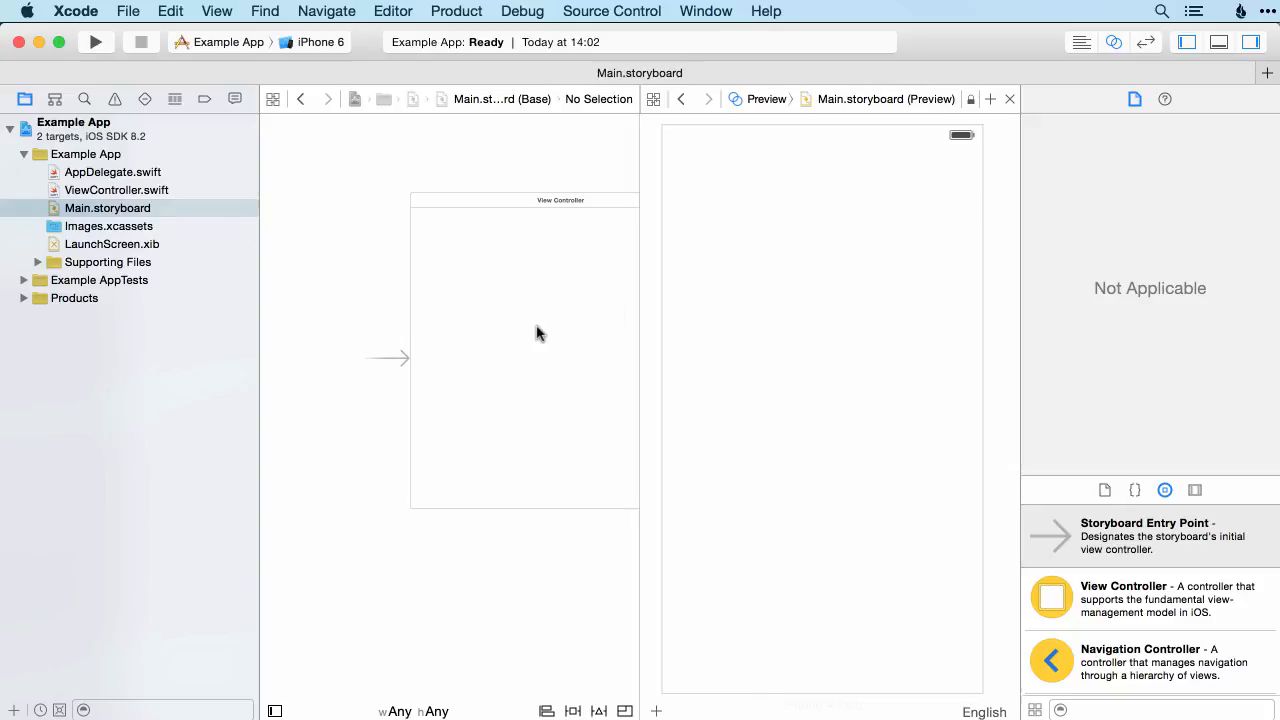
# Rotate the iPhone 4-inch preview to landscape and hide the navigator and utilities areas.
pyautogui.hscroll(1, 537, 333)
pyautogui.hscroll(5, 537, 333)
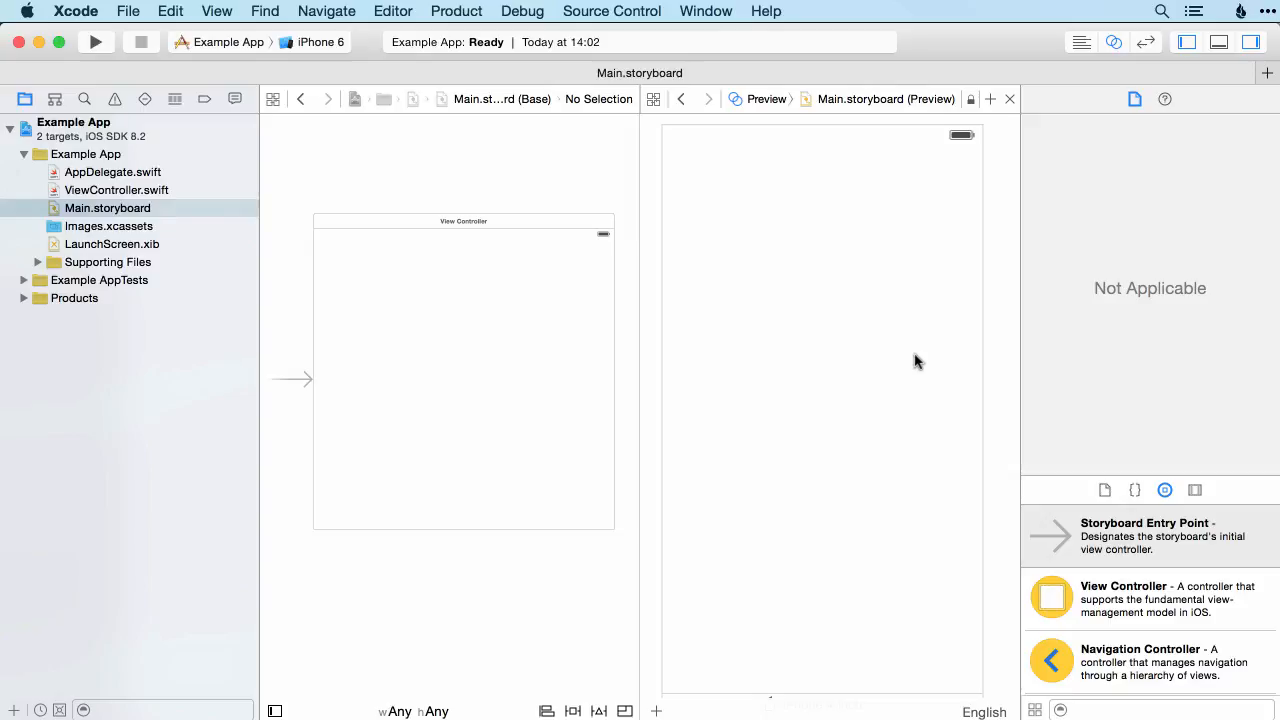
pyautogui.scroll(-1, 914, 345)
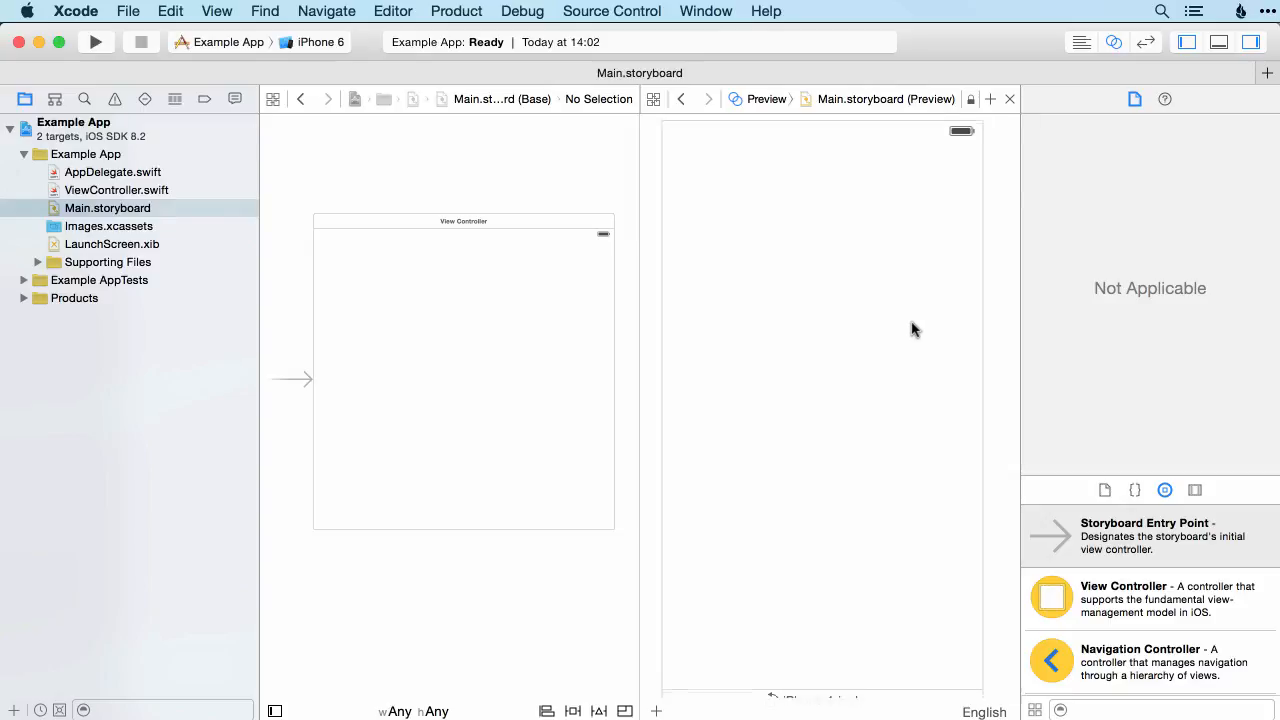
pyautogui.scroll(-1, 912, 329)
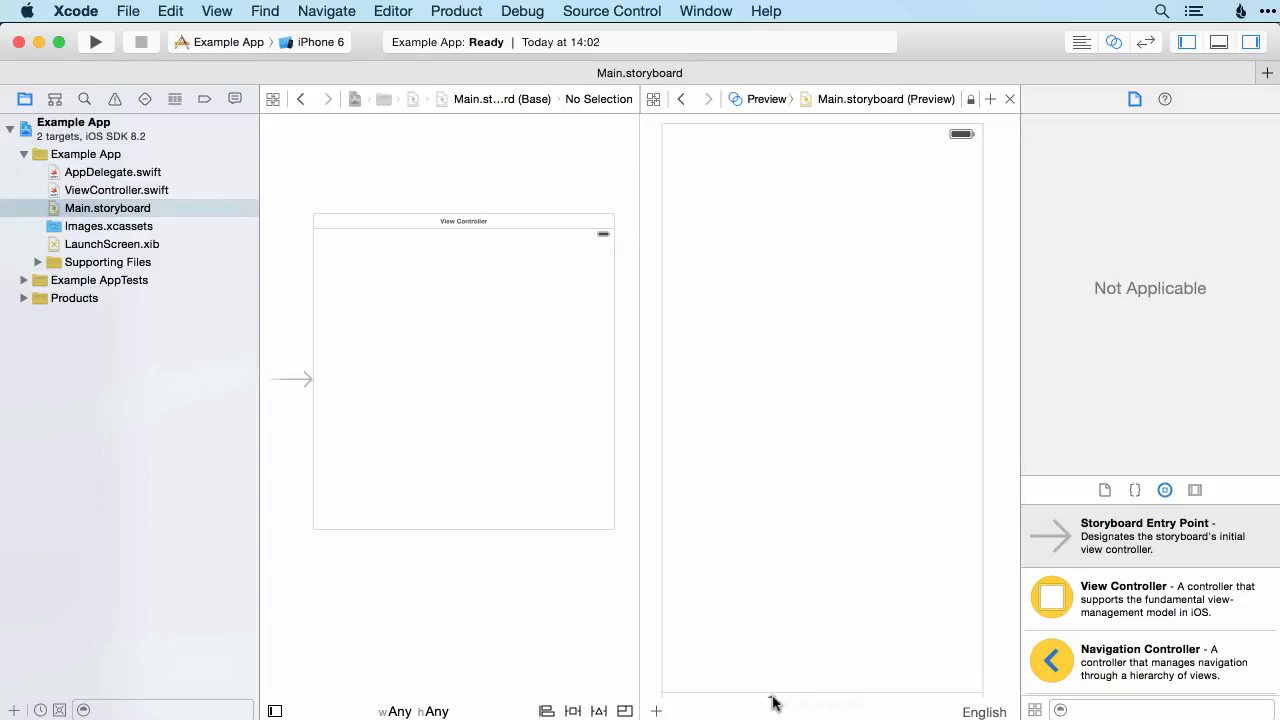
pyautogui.scroll(-5, 772, 703)
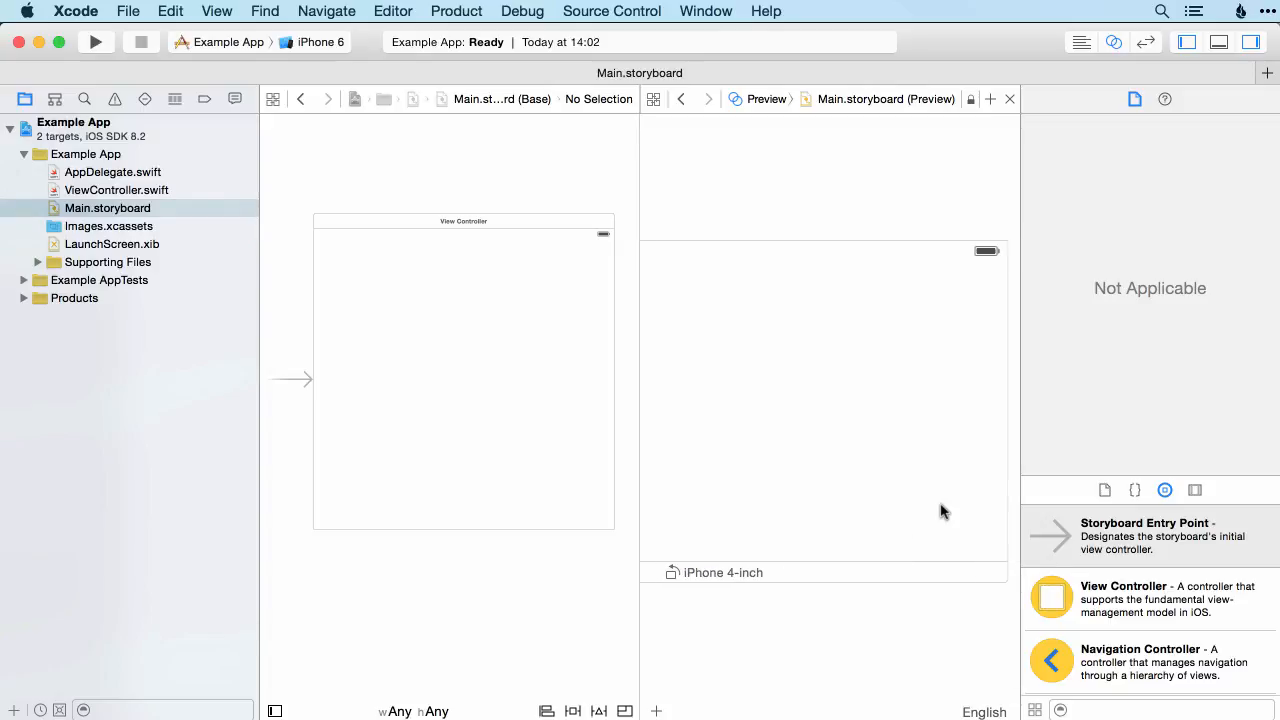
pyautogui.click(1251, 43)
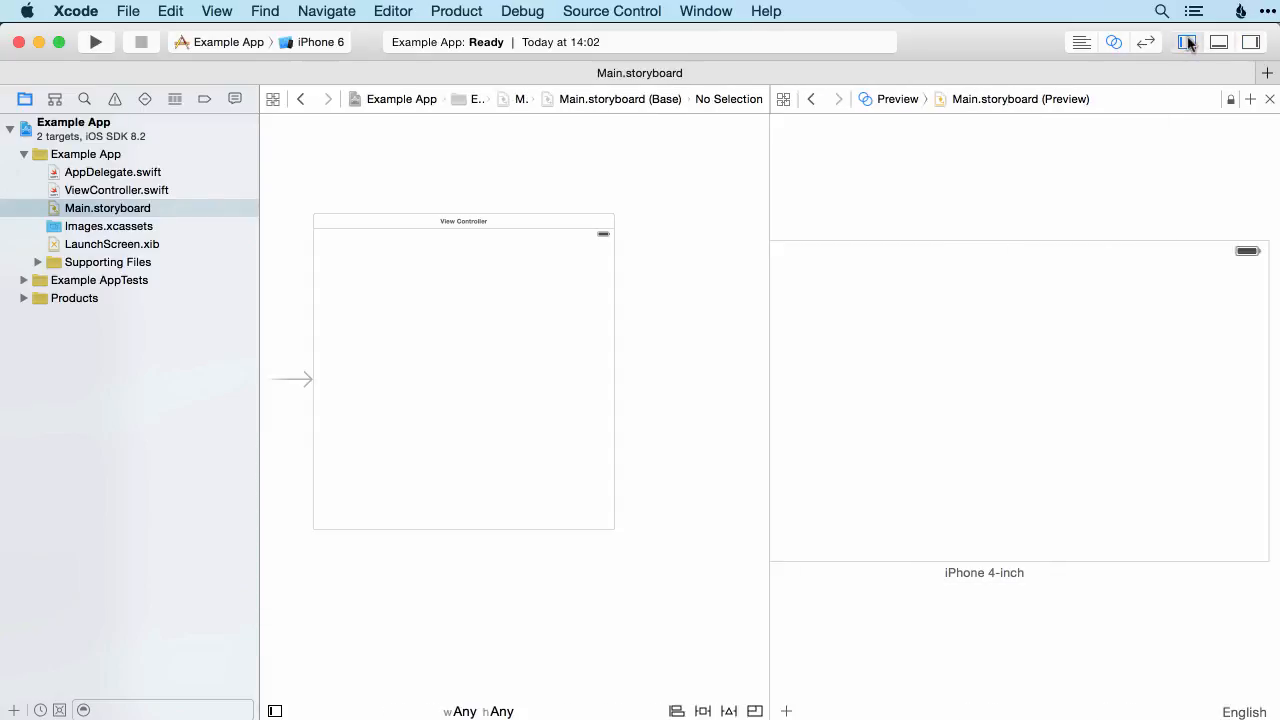
pyautogui.click(1187, 43)
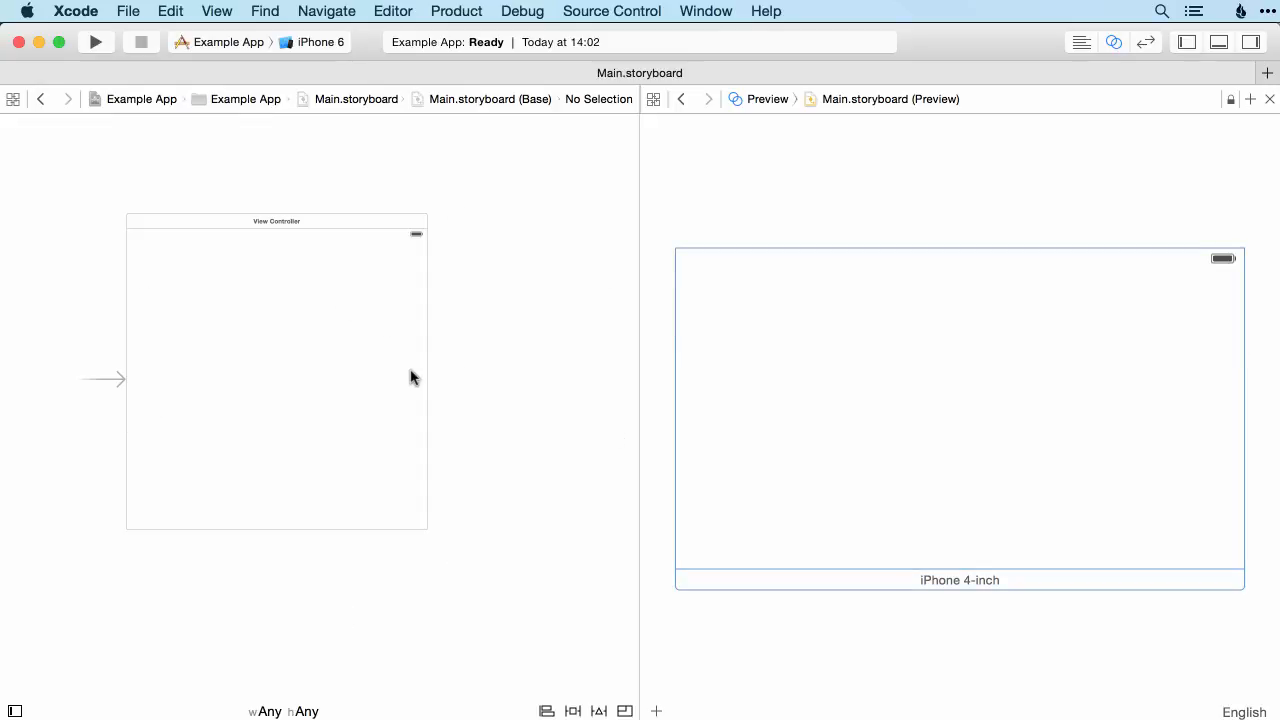
# Rotate the iPhone 4-inch preview back to portrait and show the navigator and utilities areas again.
pyautogui.moveTo(932, 308)
pyautogui.moveTo(877, 286)
pyautogui.click(908, 582)
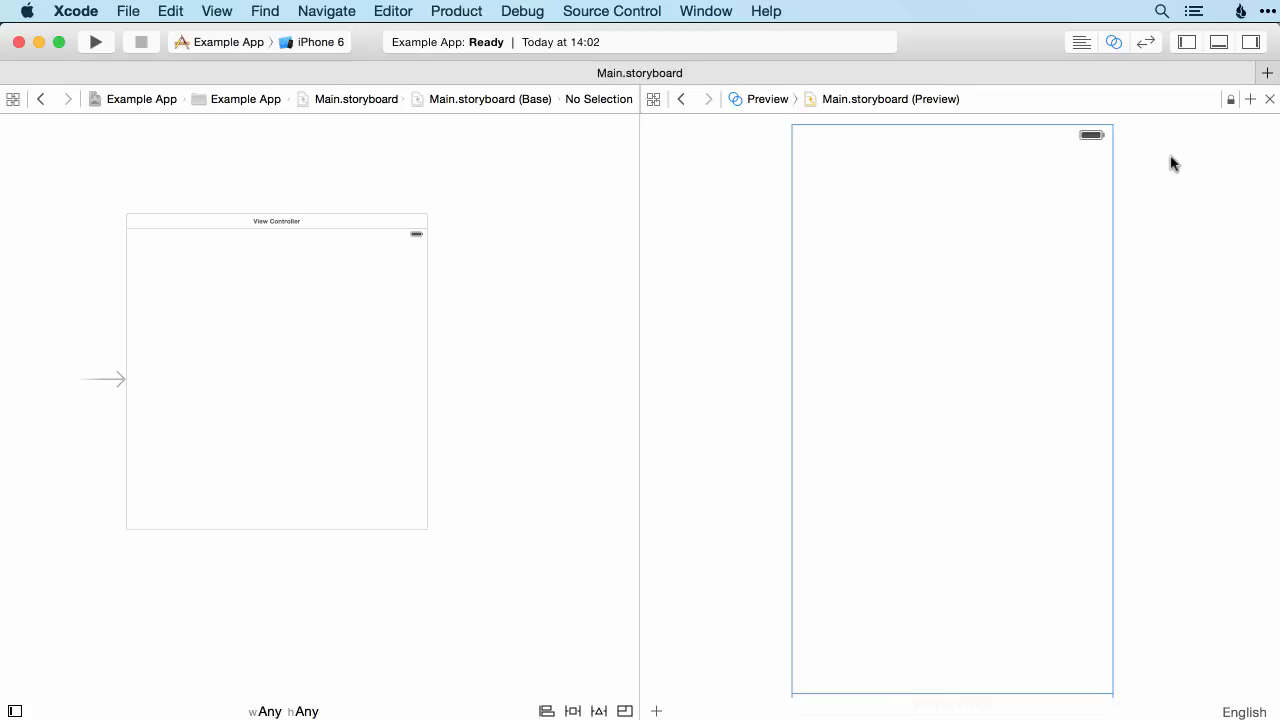
pyautogui.click(1257, 42)
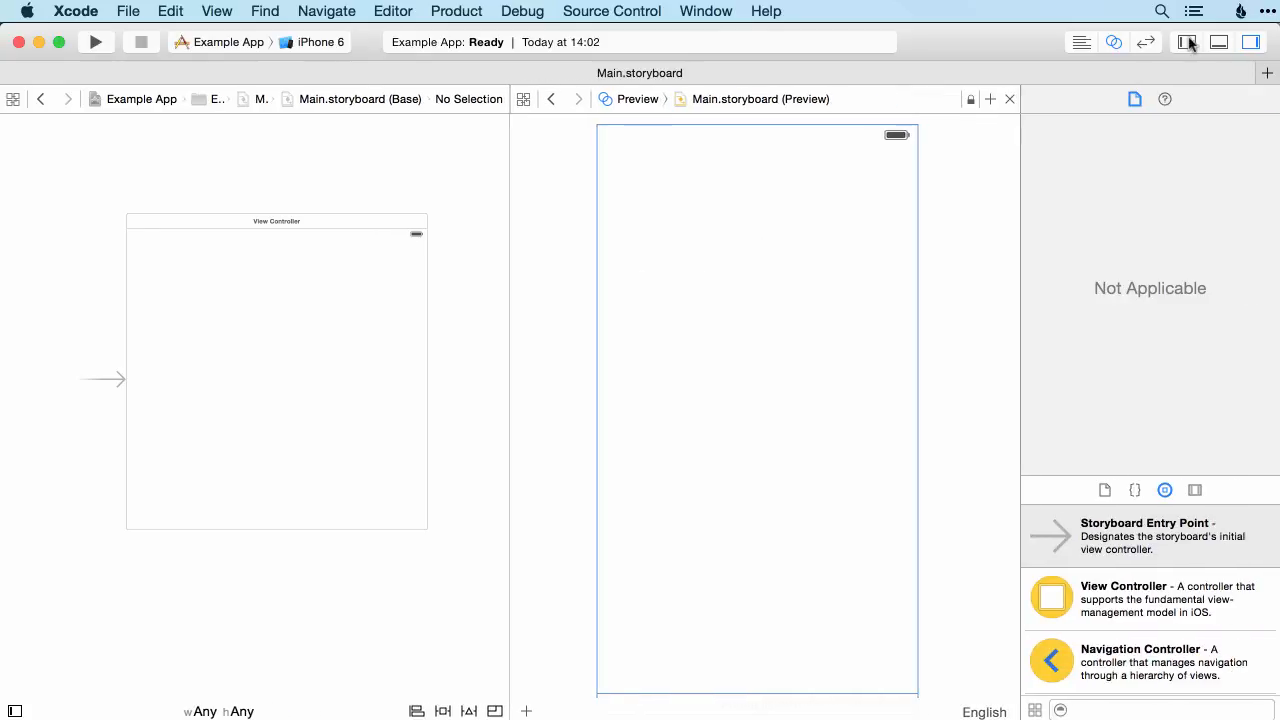
pyautogui.click(1187, 42)
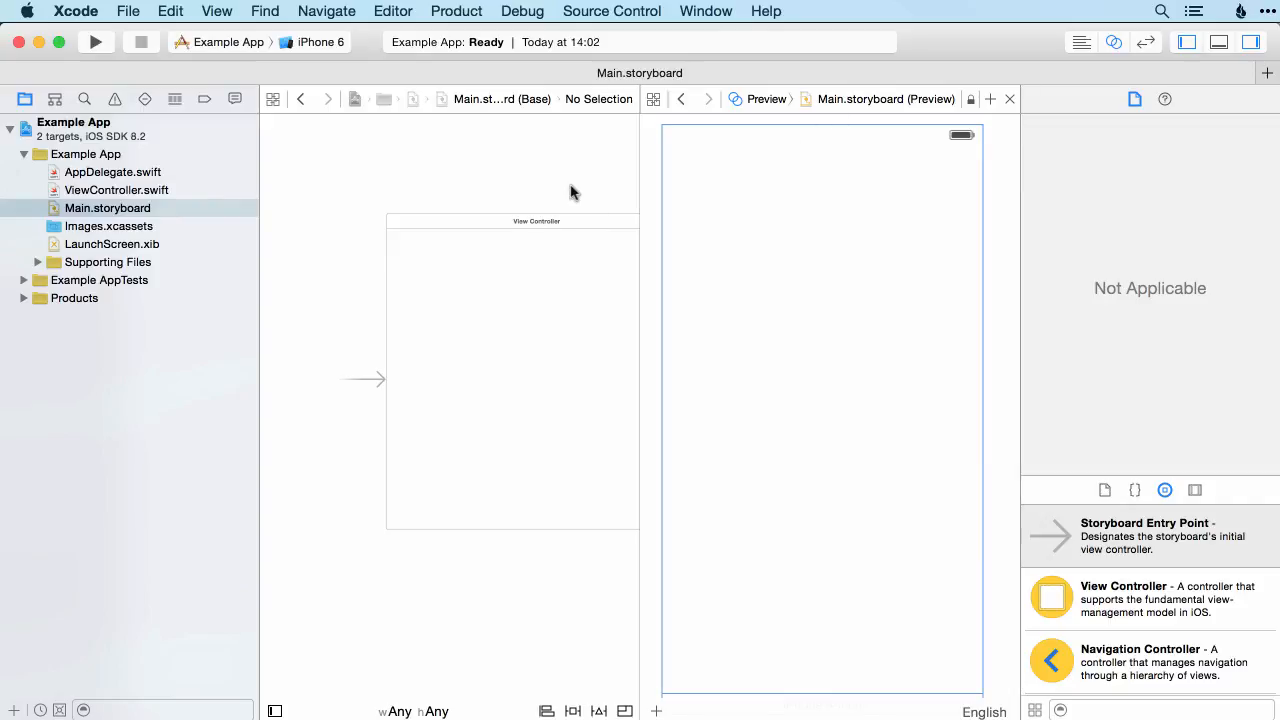
pyautogui.hscroll(1, 572, 192)
pyautogui.hscroll(3, 572, 192)
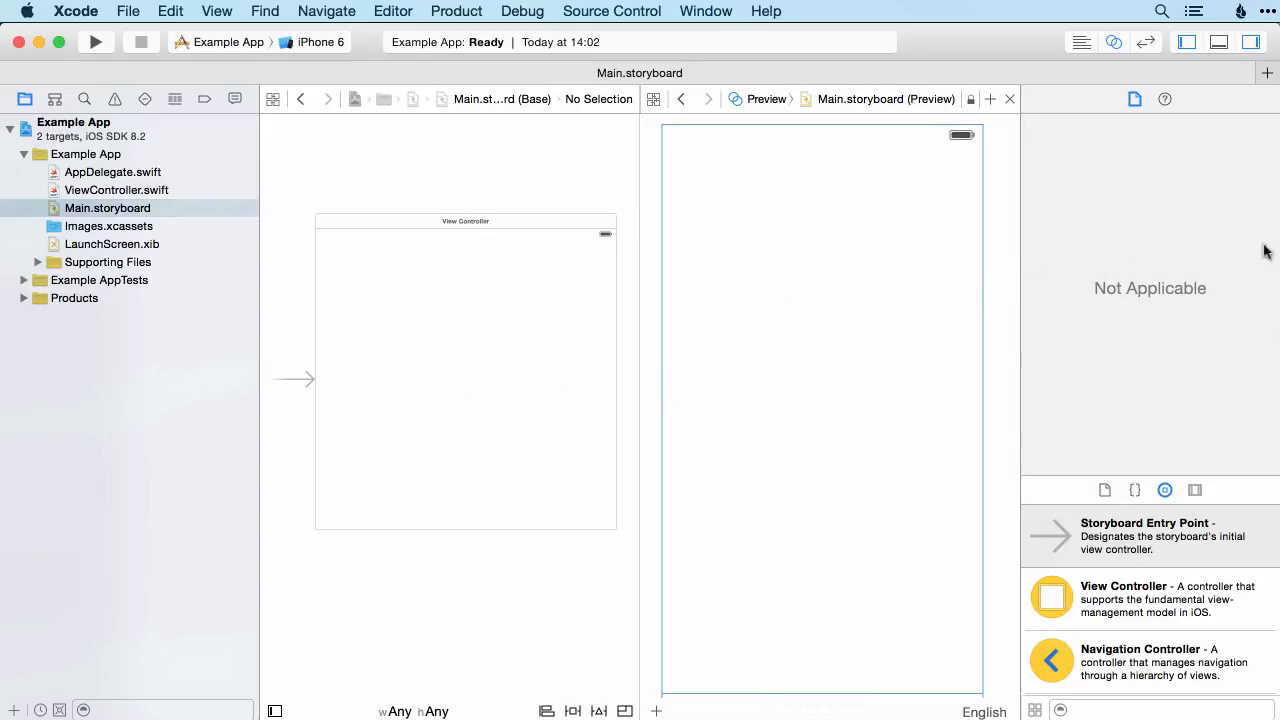
pyautogui.click(1249, 42)
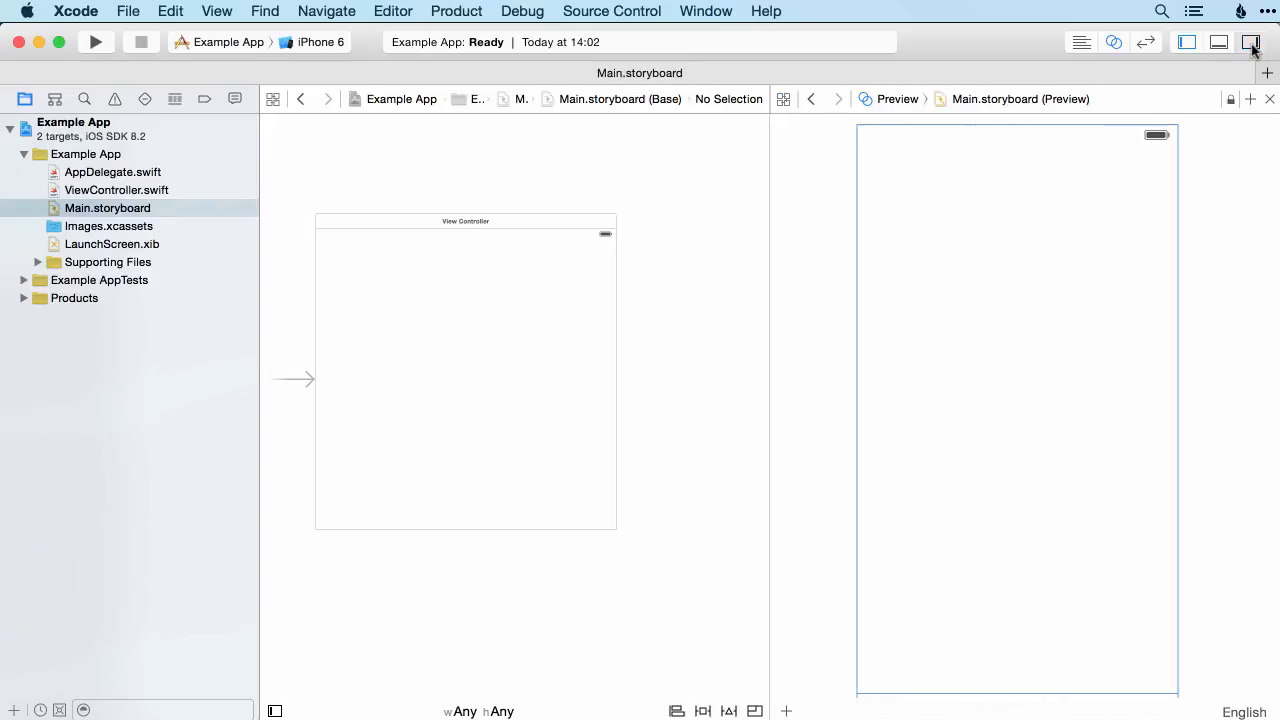
pyautogui.click(1247, 43)
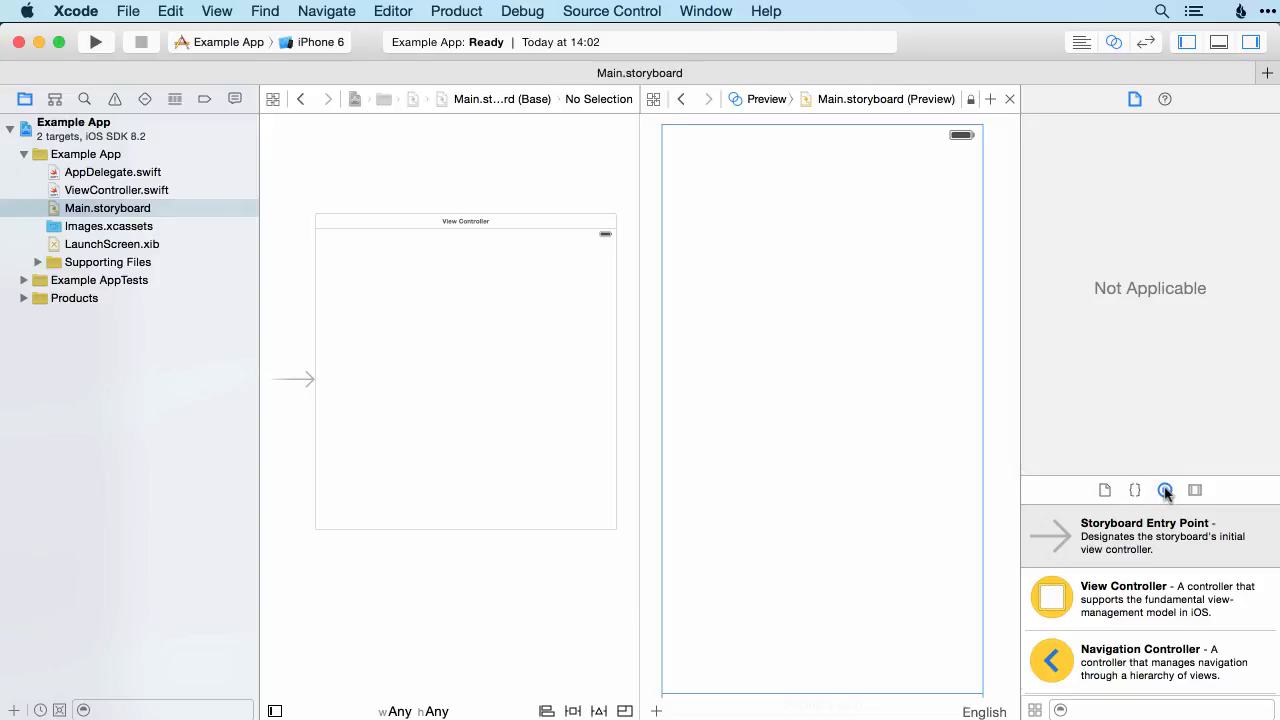
# Filter the object library with "lab" to find the Label object.
pyautogui.click(1139, 712)
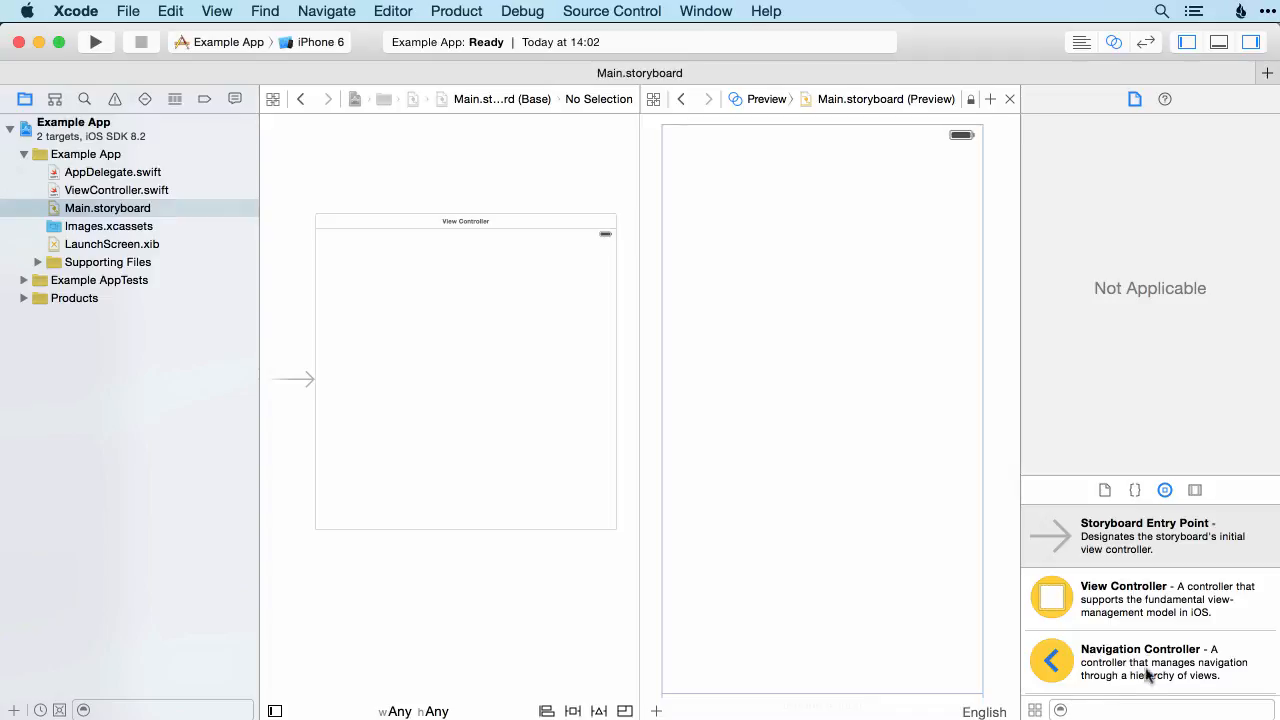
pyautogui.scroll(-15, 1146, 671)
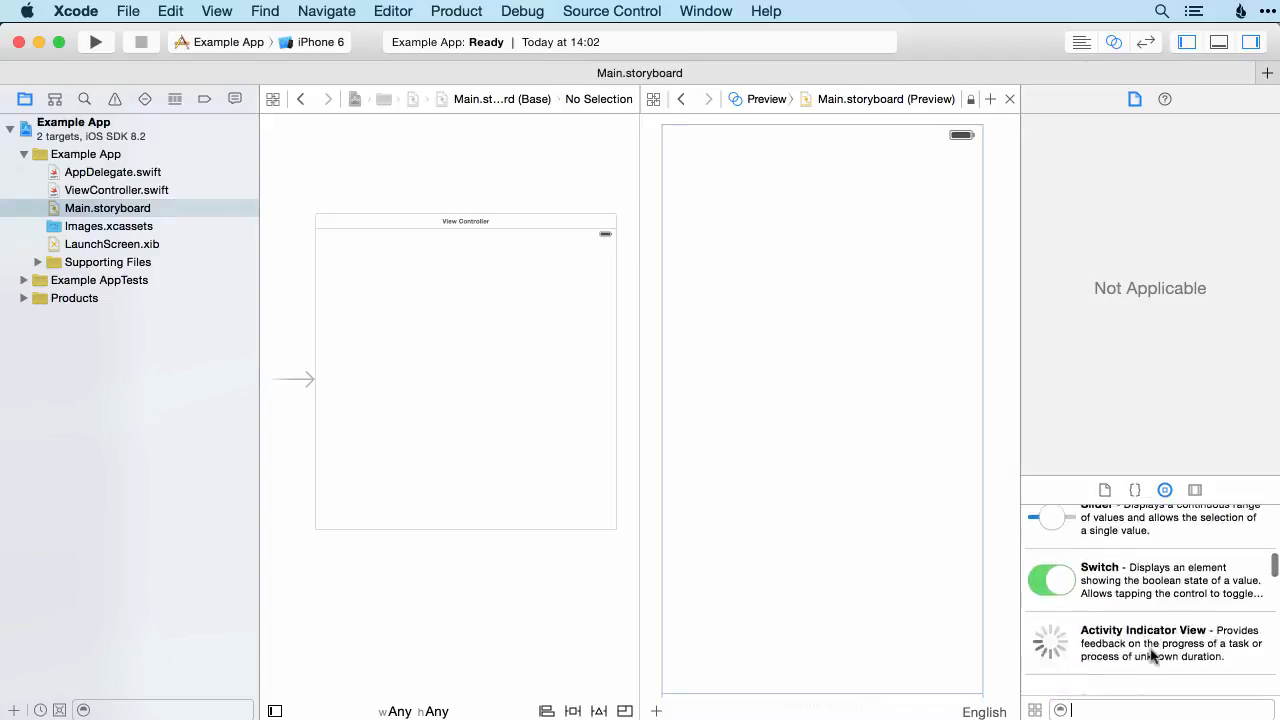
pyautogui.scroll(-15, 1152, 655)
pyautogui.scroll(20, 1152, 655)
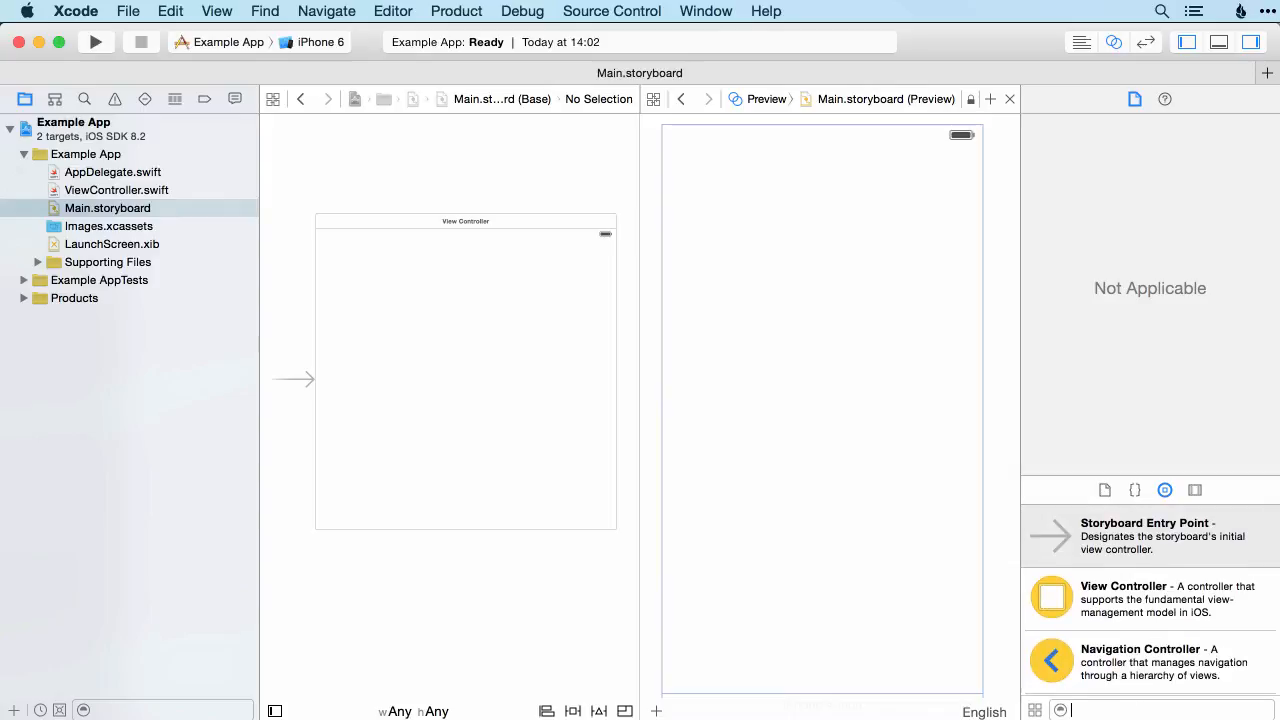
pyautogui.write('b')
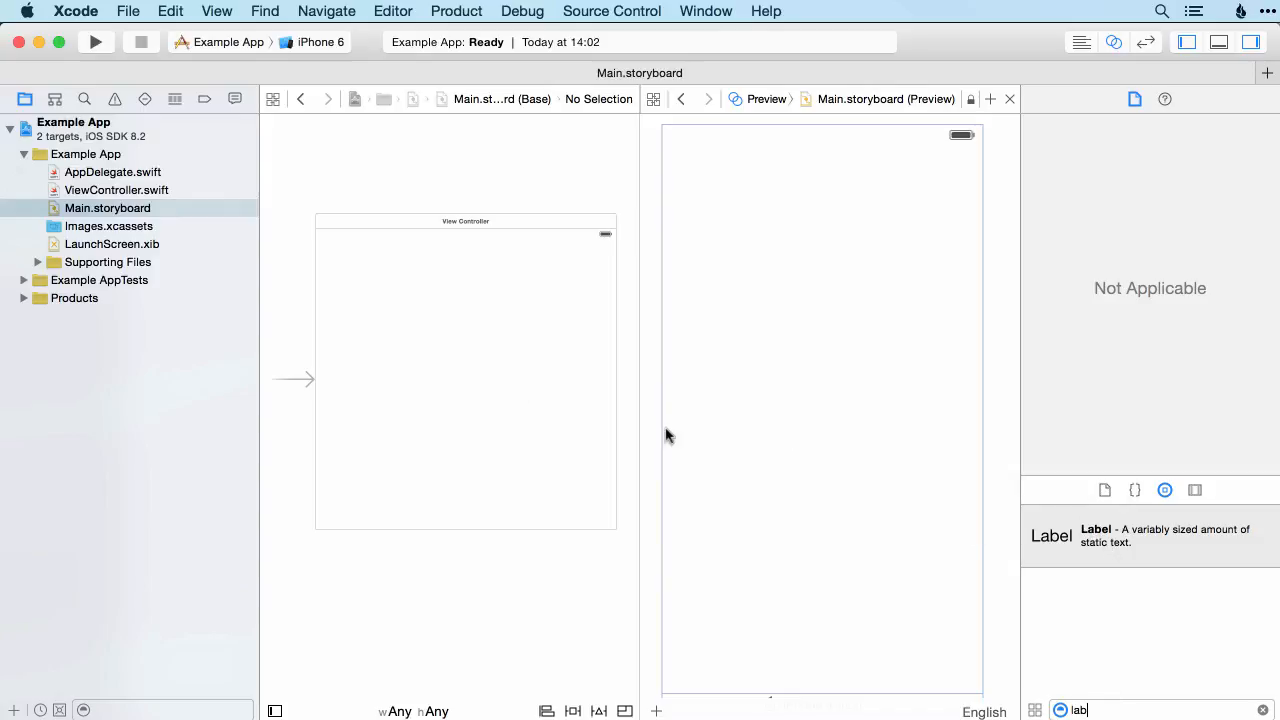
# Add a Label object to the upper part of the view controller's view at full zoom.
pyautogui.moveTo(1113, 537); pyautogui.dragTo(470, 342)
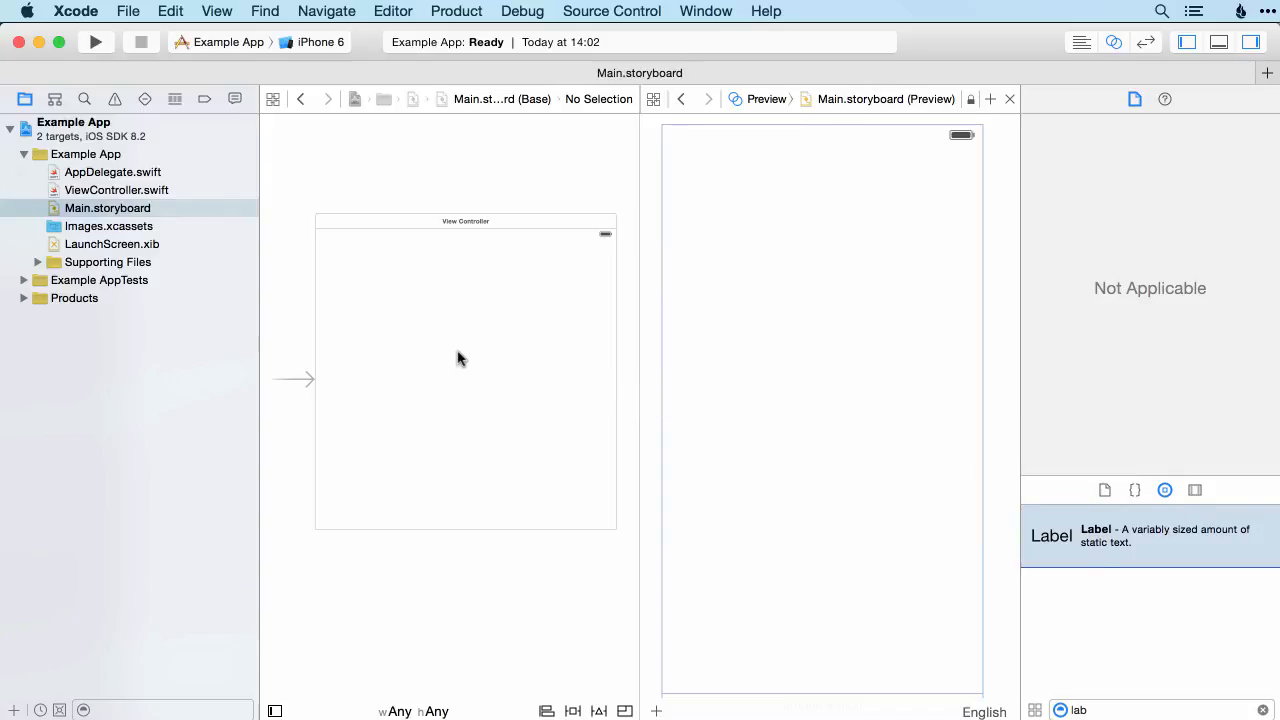
pyautogui.doubleClick(458, 357)
pyautogui.scroll(-3, 458, 357)
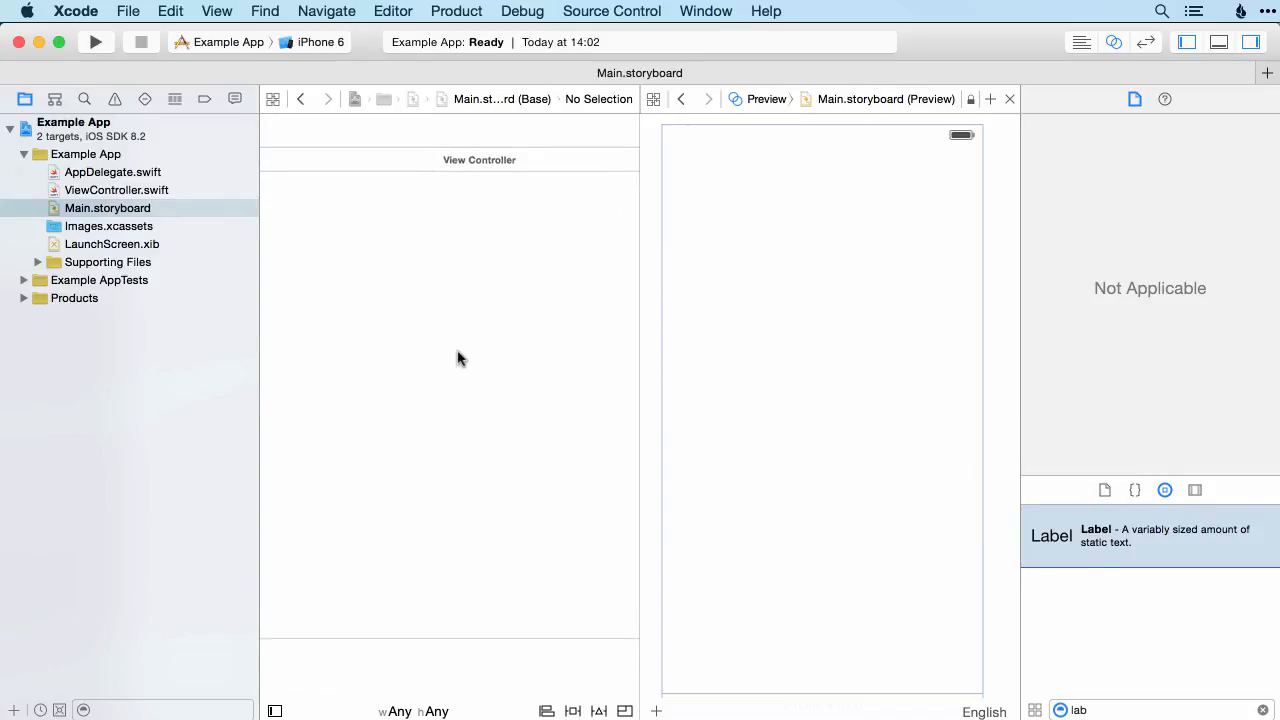
pyautogui.moveTo(374, 303); pyautogui.dragTo(578, 368)
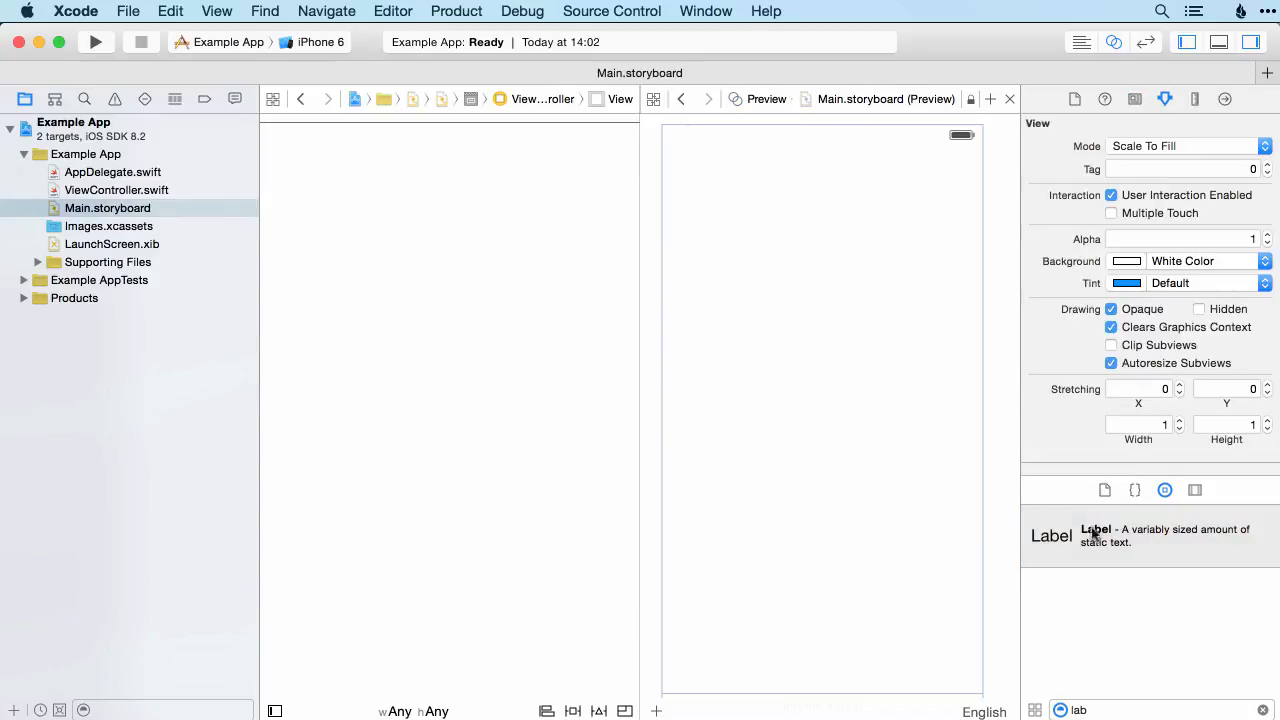
pyautogui.moveTo(1065, 541); pyautogui.dragTo(370, 314)
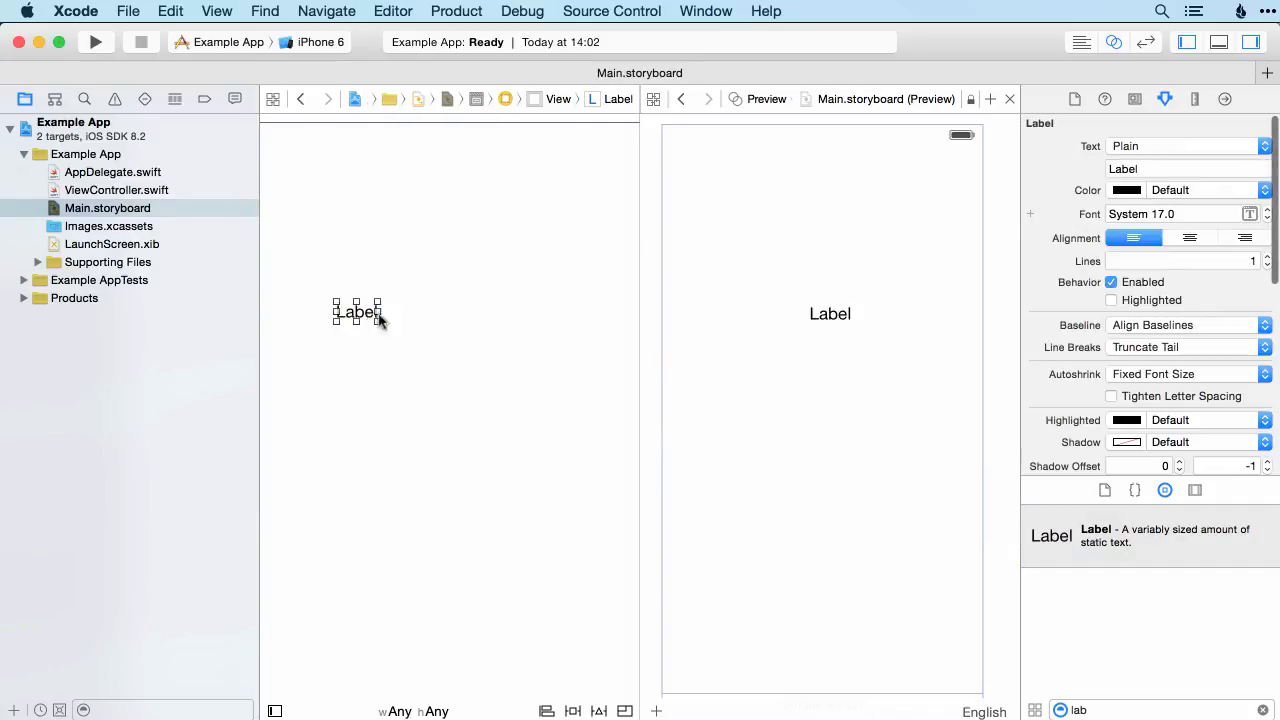
pyautogui.click(453, 383)
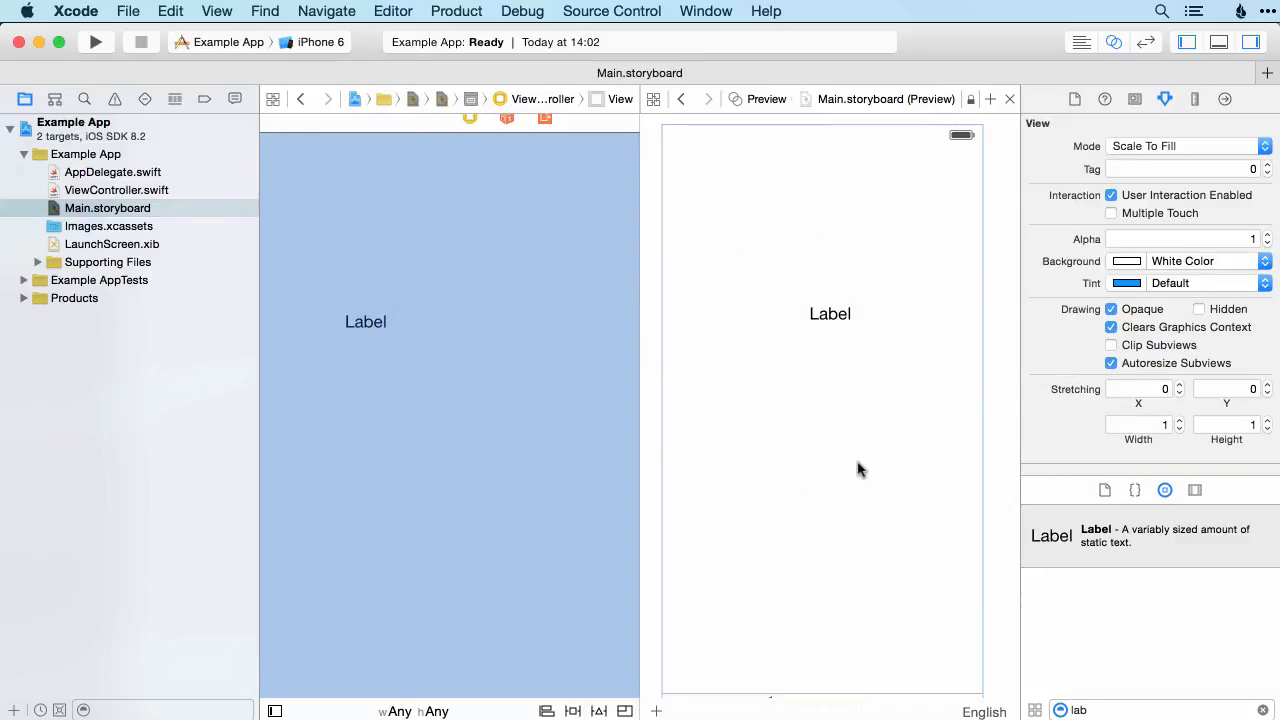
# Set the label's text to "This is my label" and move the label slightly up and to the right in the view.
pyautogui.click(366, 322)
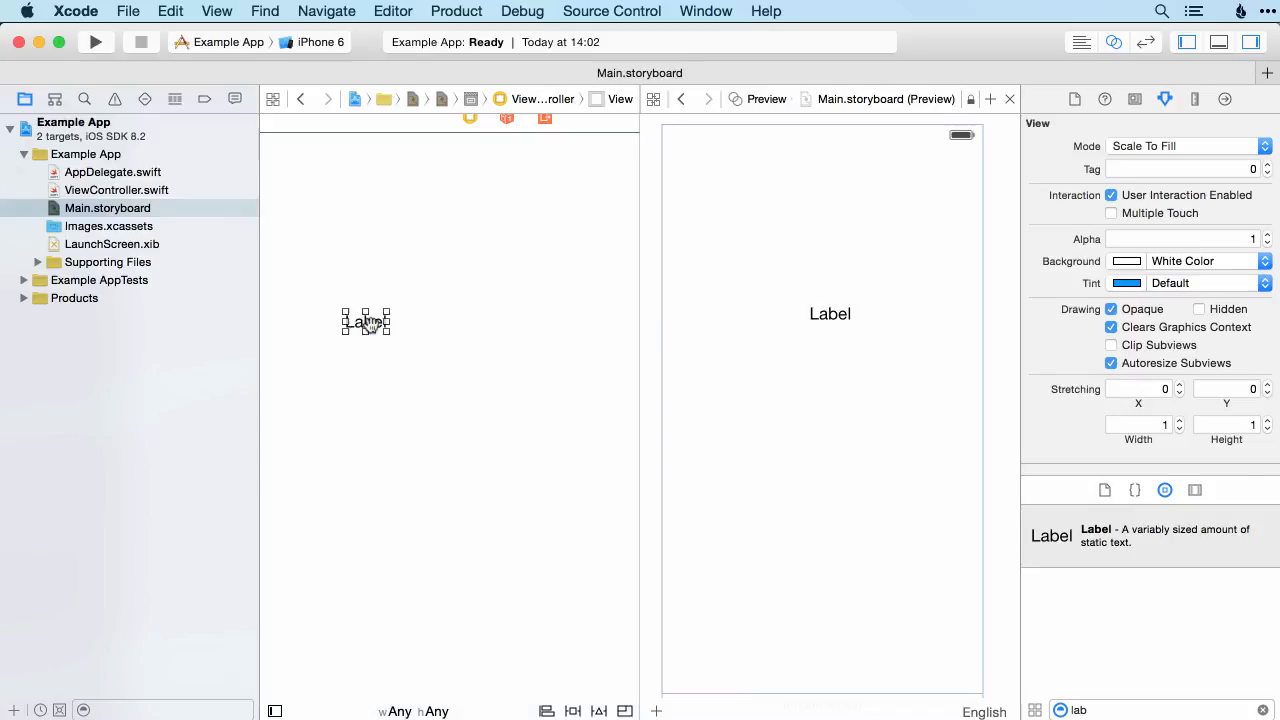
pyautogui.write('Th')
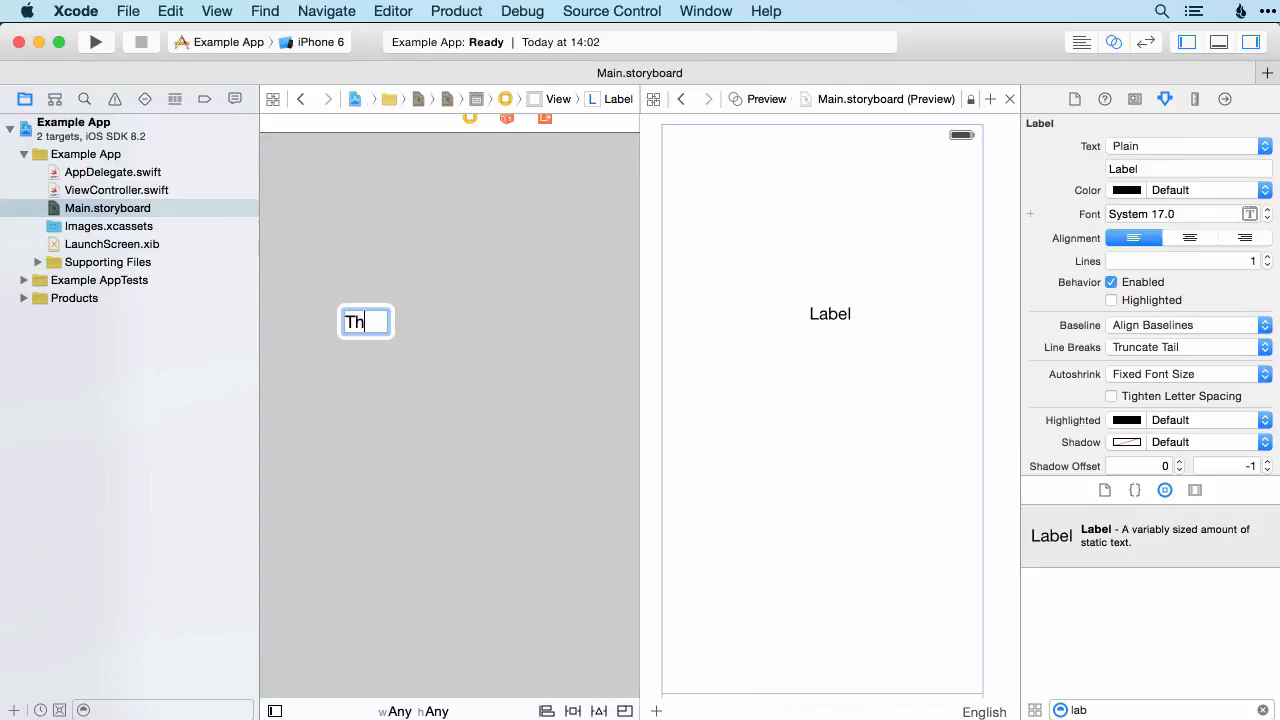
pyautogui.write('is is my label')
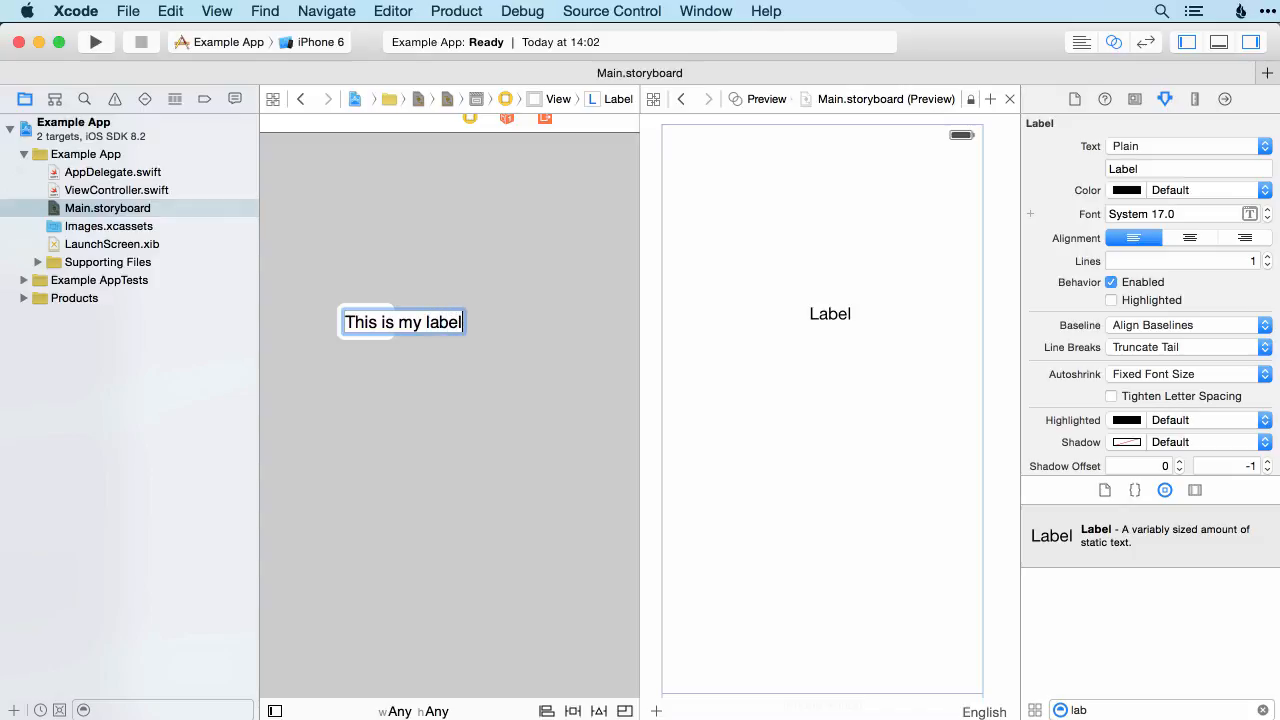
pyautogui.press('Return')
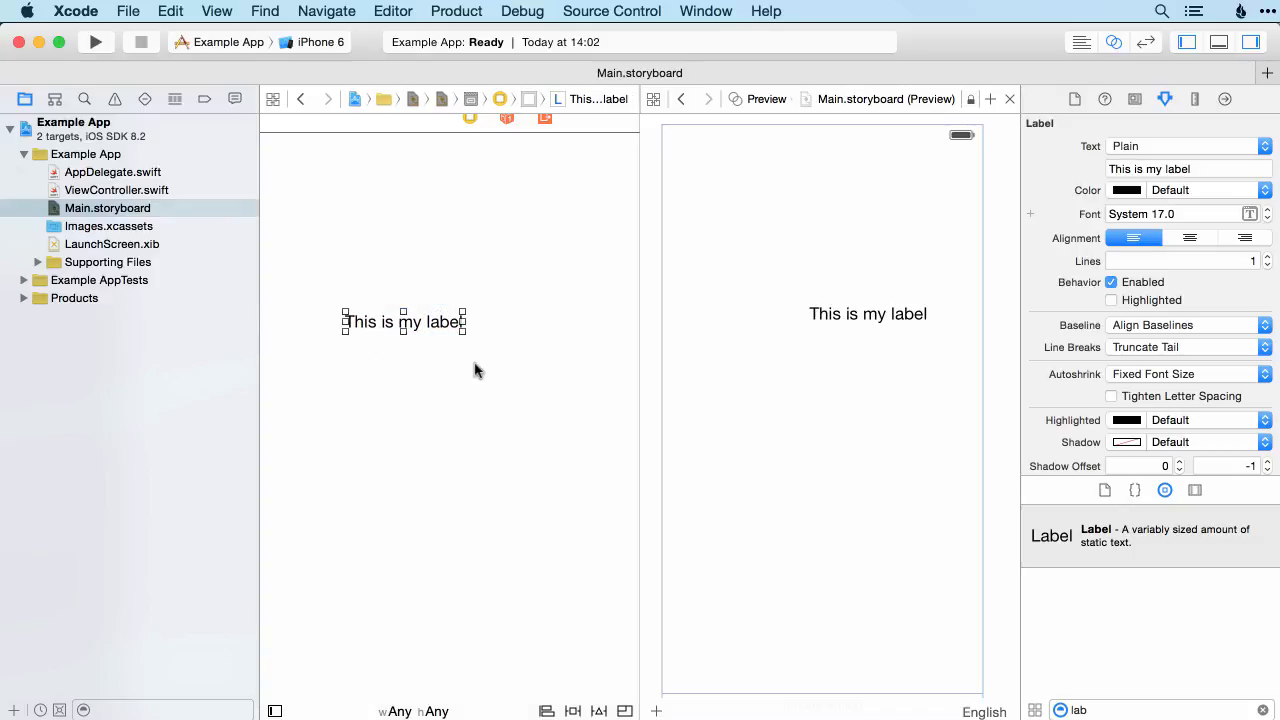
pyautogui.moveTo(403, 322); pyautogui.dragTo(463, 318)
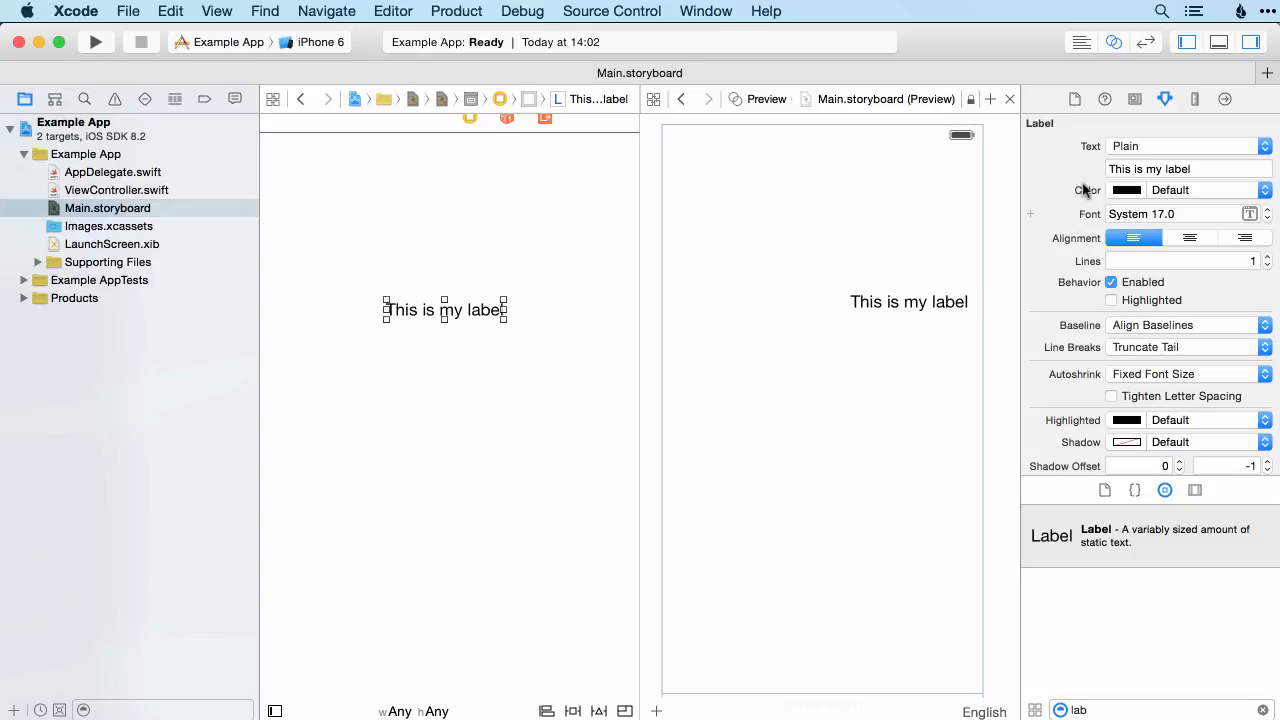
# Set the label's text color to Green from the Apple color palette at 100% opacity and close the color picker.
pyautogui.click(1133, 192)
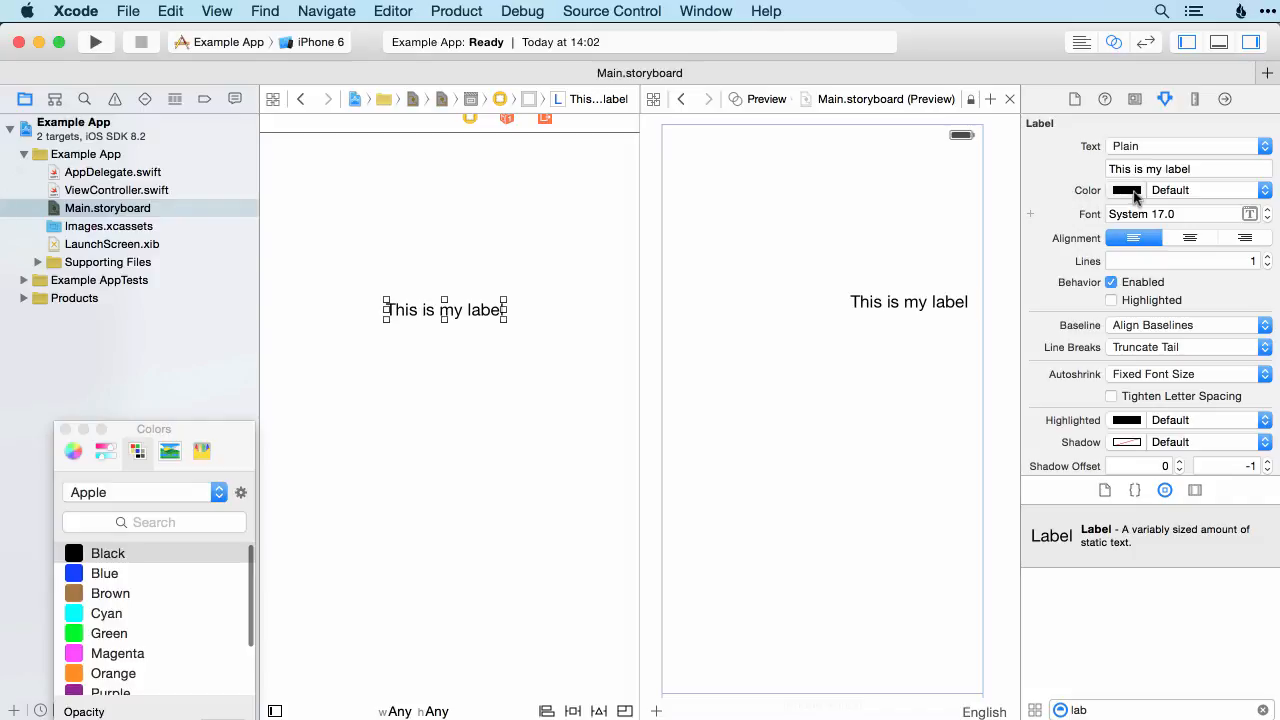
pyautogui.moveTo(212, 362); pyautogui.dragTo(745, 207)
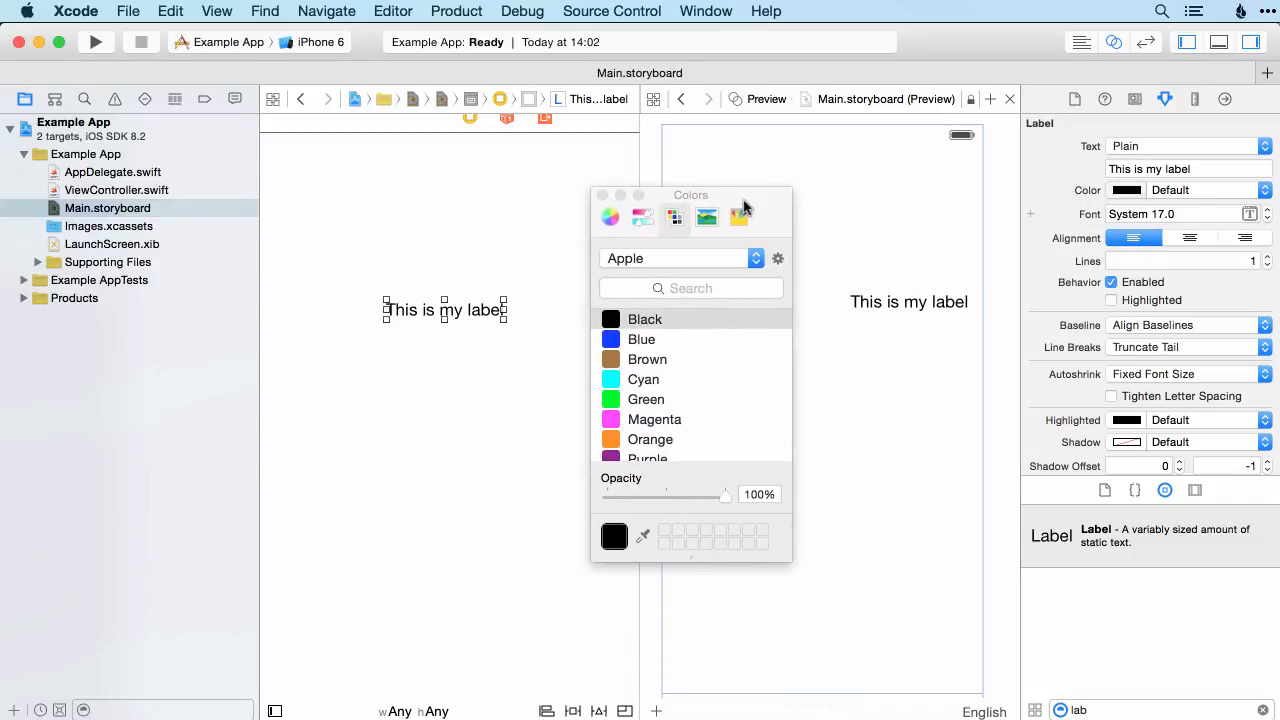
pyautogui.click(660, 399)
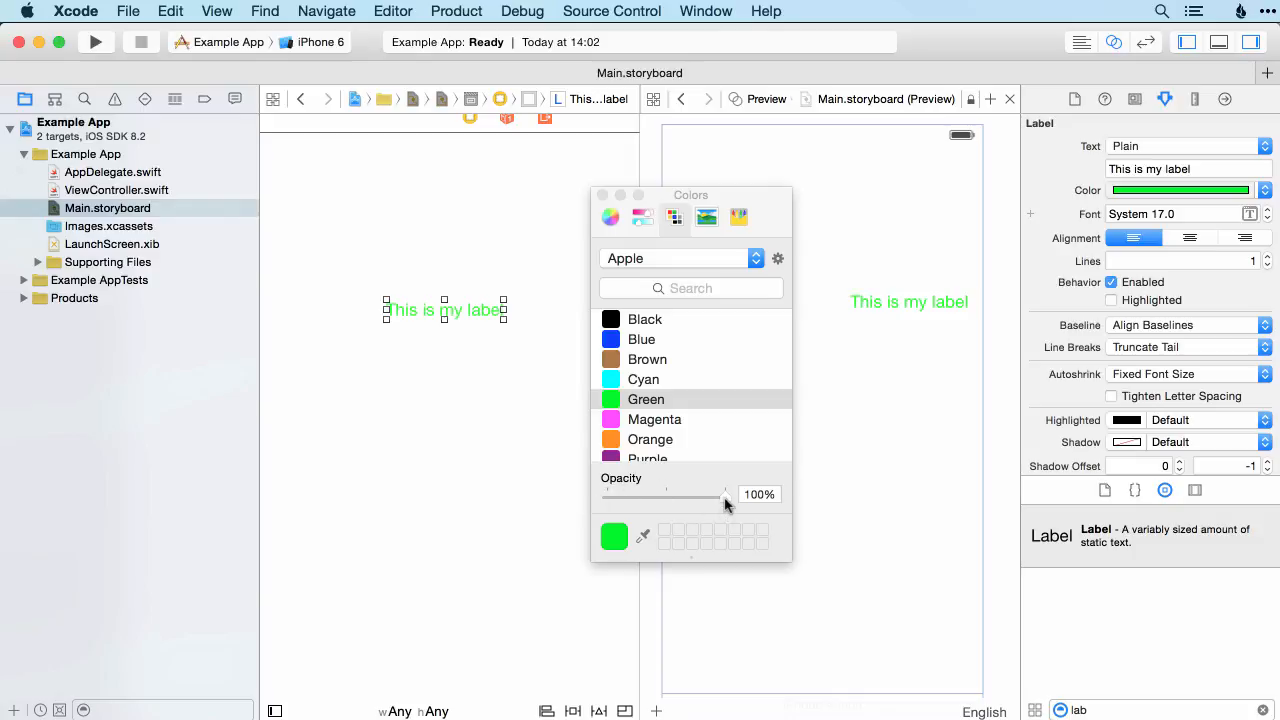
pyautogui.moveTo(725, 499)
pyautogui.mouseDown()
pyautogui.moveTo(587, 503)
pyautogui.moveTo(744, 510)
pyautogui.mouseUp()
pyautogui.click(602, 196)
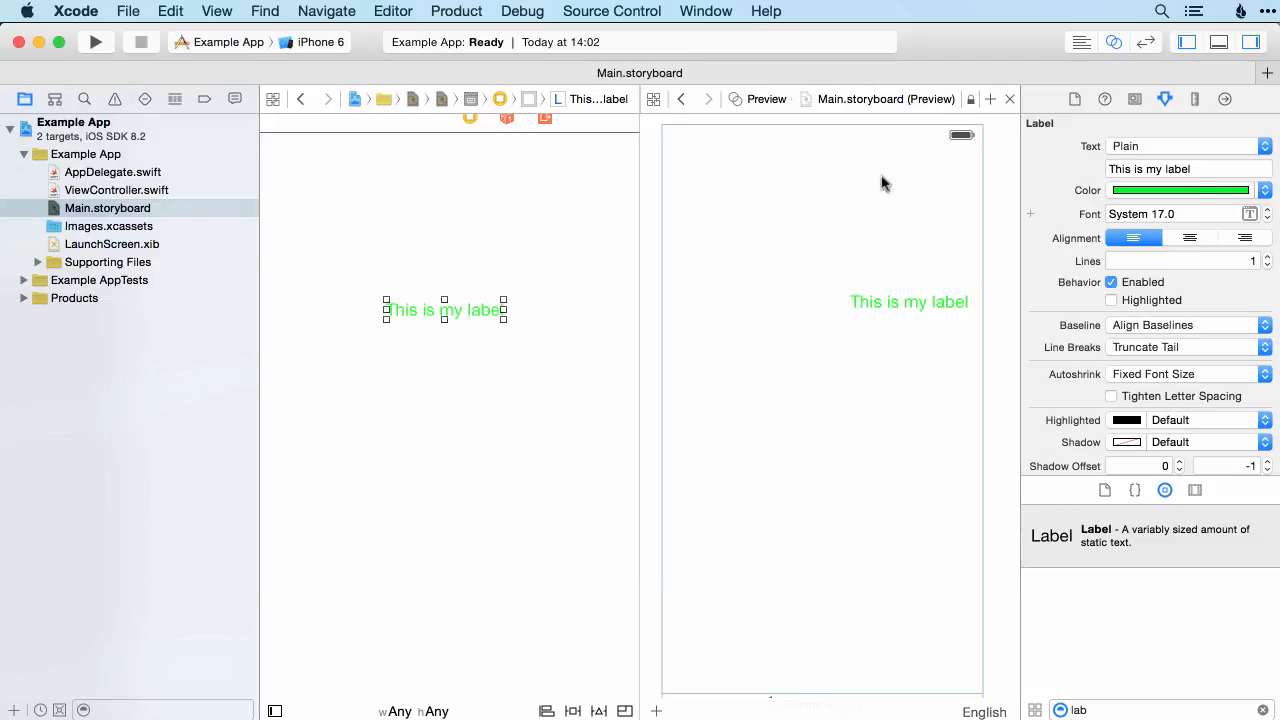
# Set the label's font to System Bold.
pyautogui.click(1250, 214)
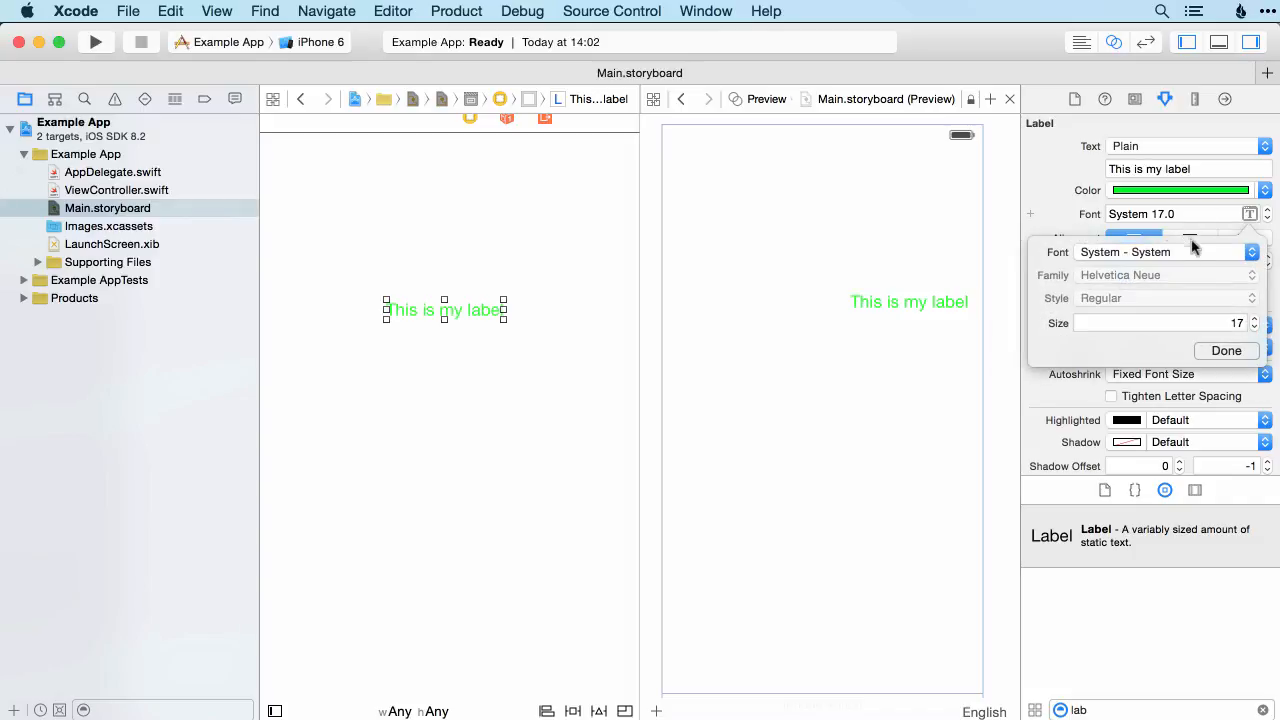
pyautogui.click(1218, 254)
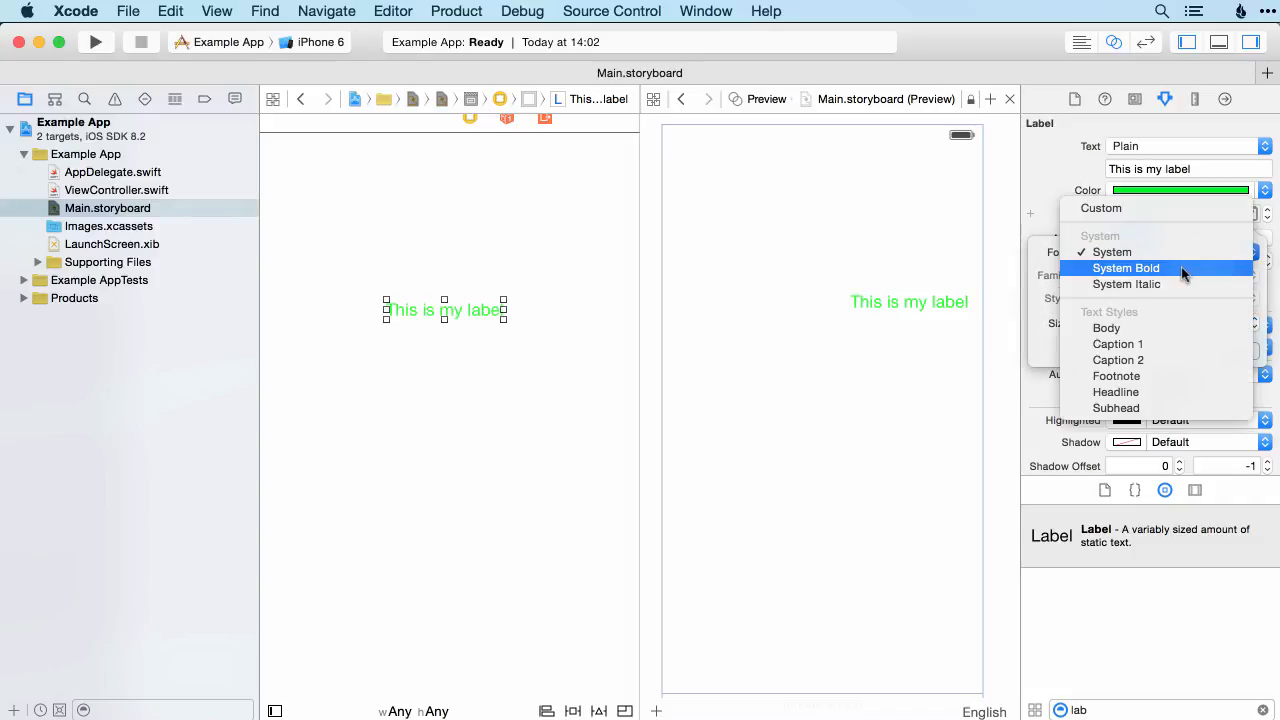
pyautogui.click(1182, 270)
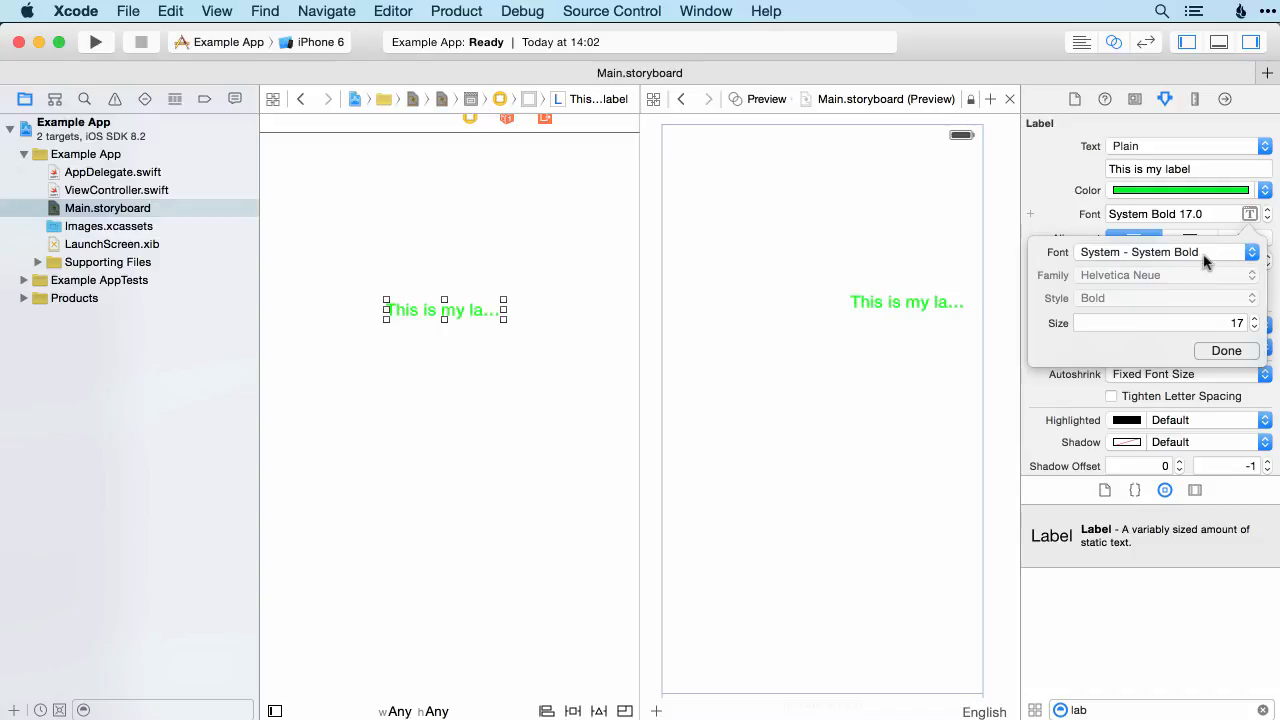
# Change the label's font to a custom one using the Bodoni 72 Smallcaps family and close the font settings.
pyautogui.click(1205, 256)
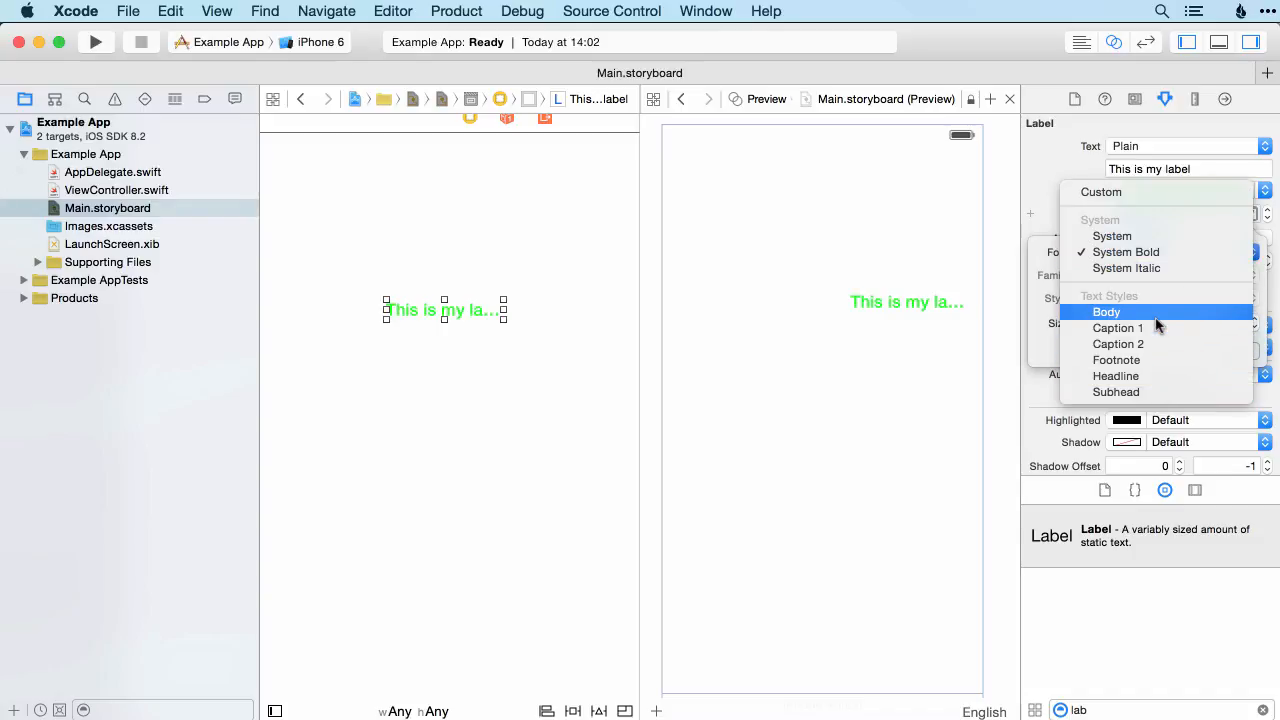
pyautogui.click(1147, 193)
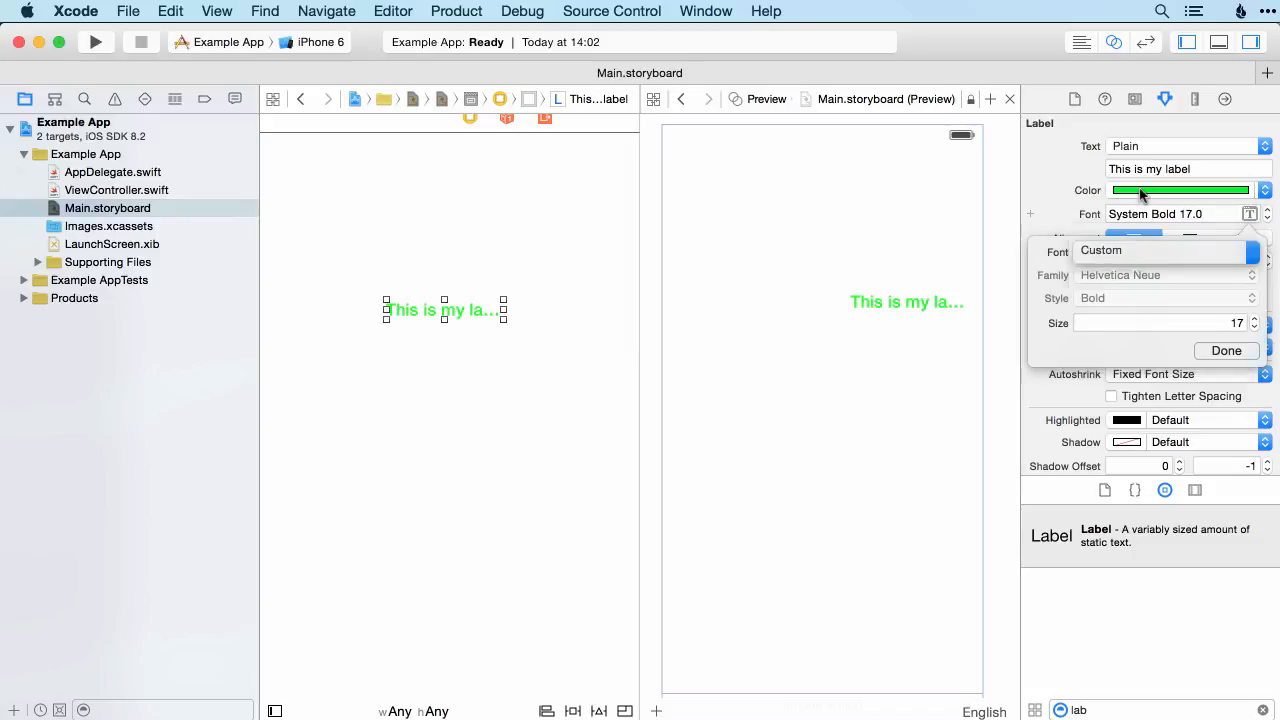
pyautogui.click(1227, 280)
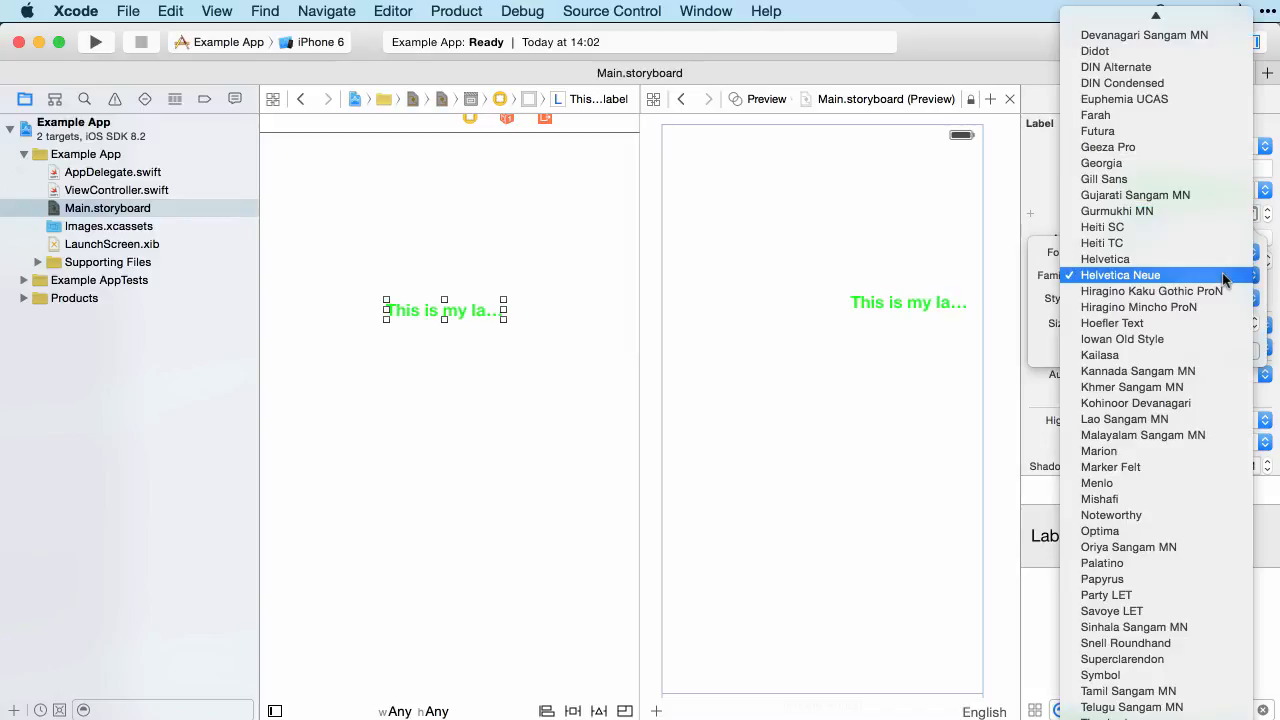
pyautogui.scroll(8, 1155, 435)
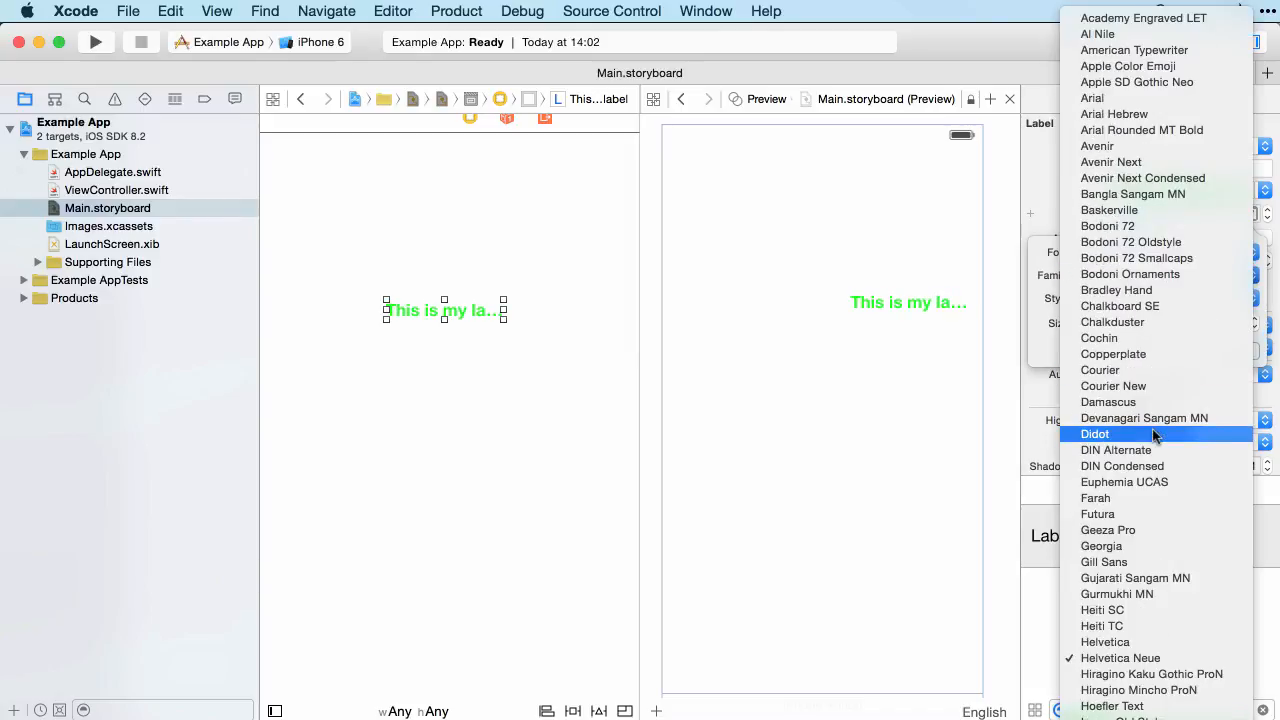
pyautogui.click(1145, 258)
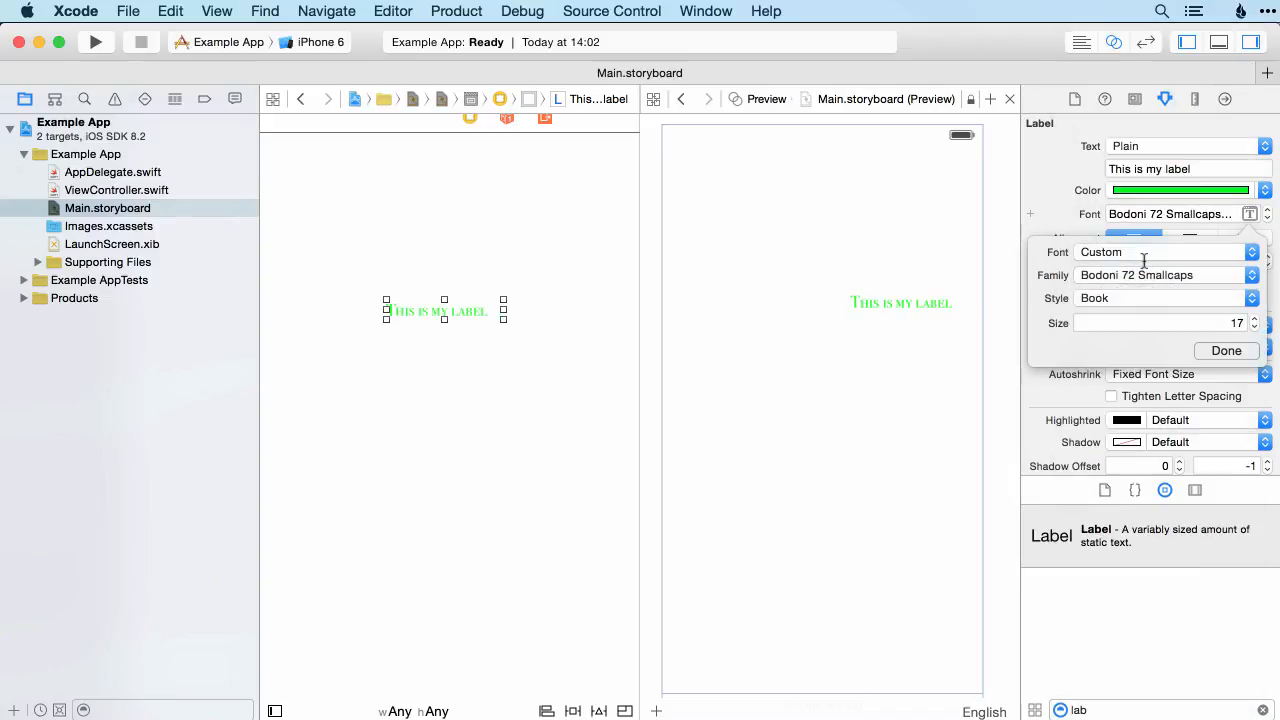
pyautogui.click(1182, 253)
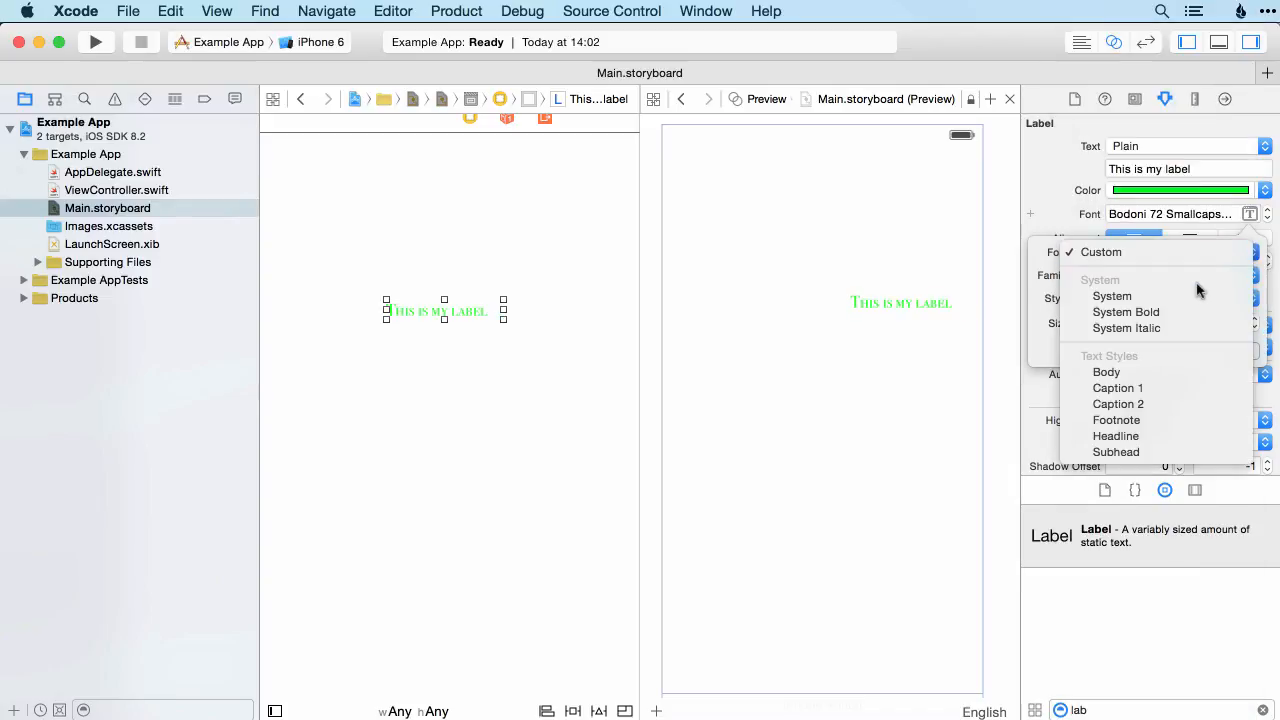
pyautogui.click(706, 330)
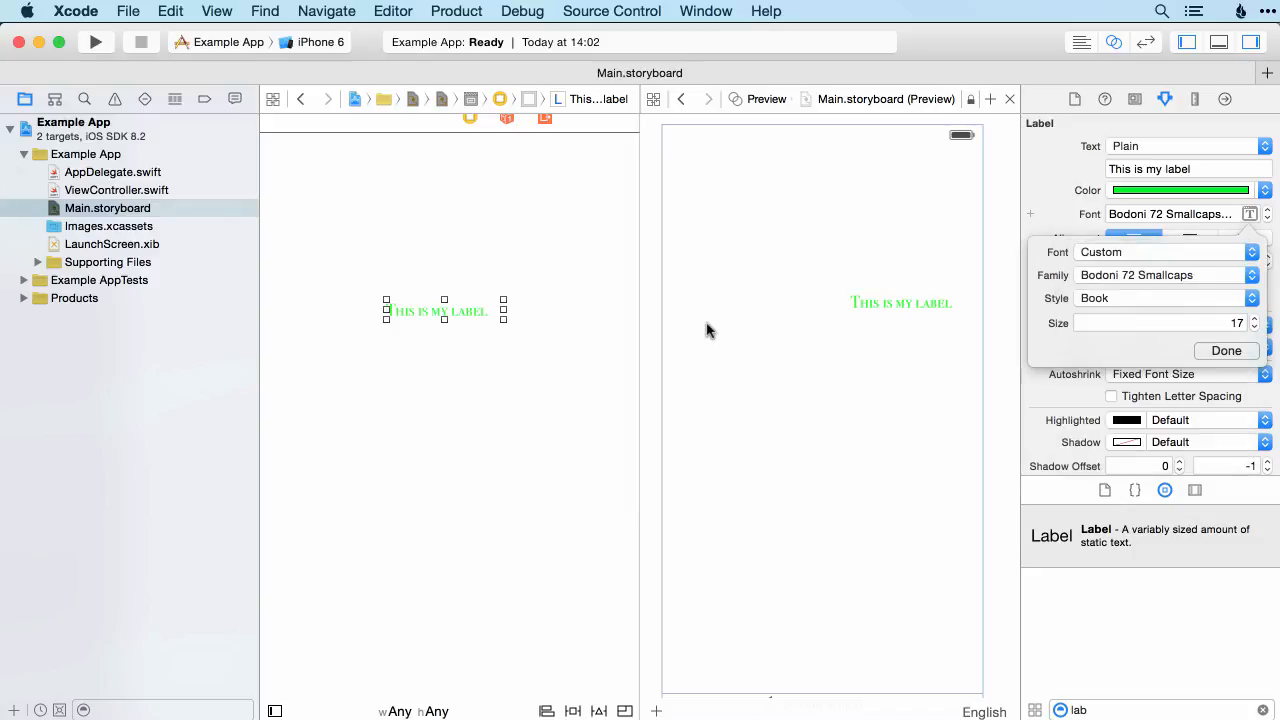
pyautogui.click(1070, 182)
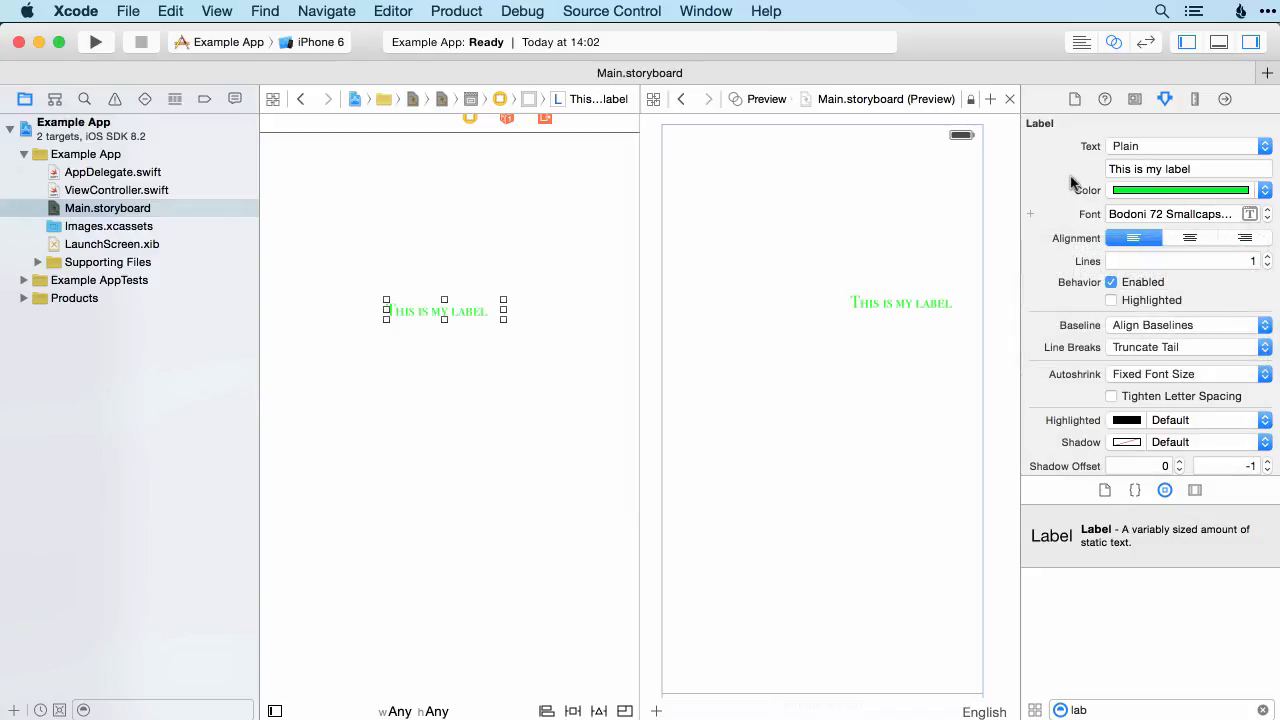
# Increase the label's font size by a few points.
pyautogui.click(1266, 209)
pyautogui.click(1266, 209)
pyautogui.click(1266, 209)
pyautogui.click(1266, 209)
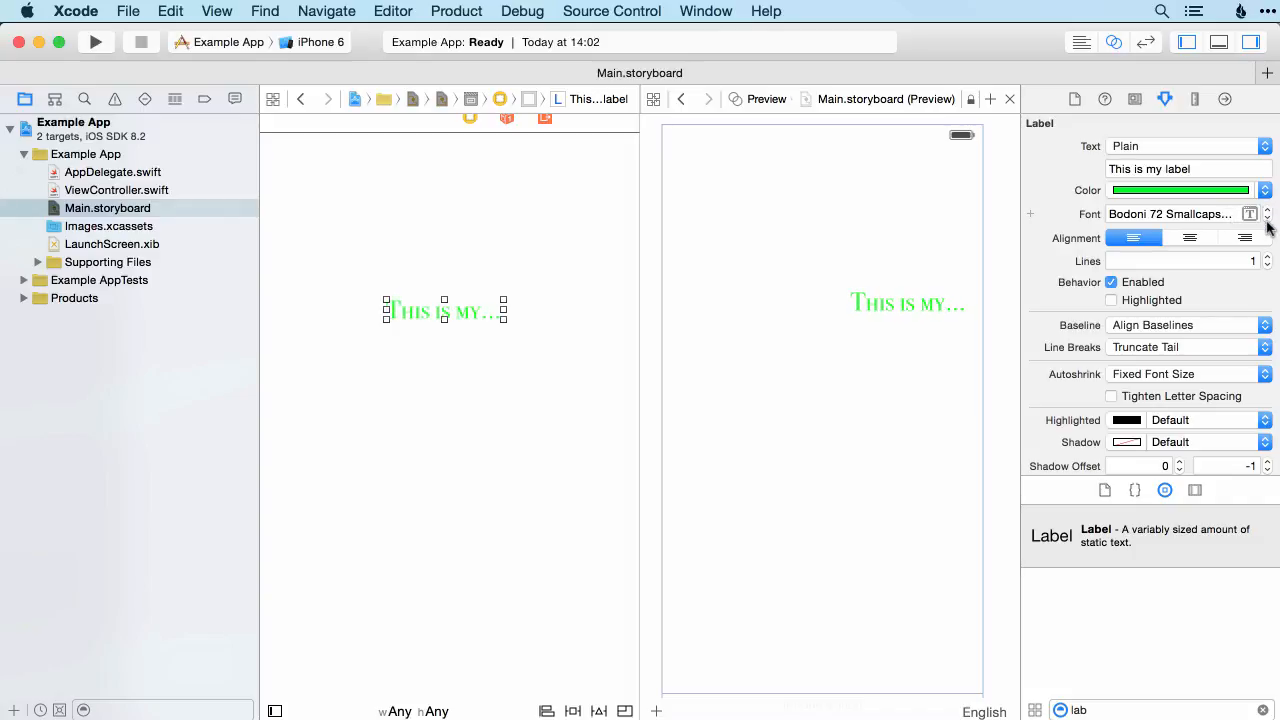
pyautogui.click(1266, 220)
pyautogui.click(1266, 220)
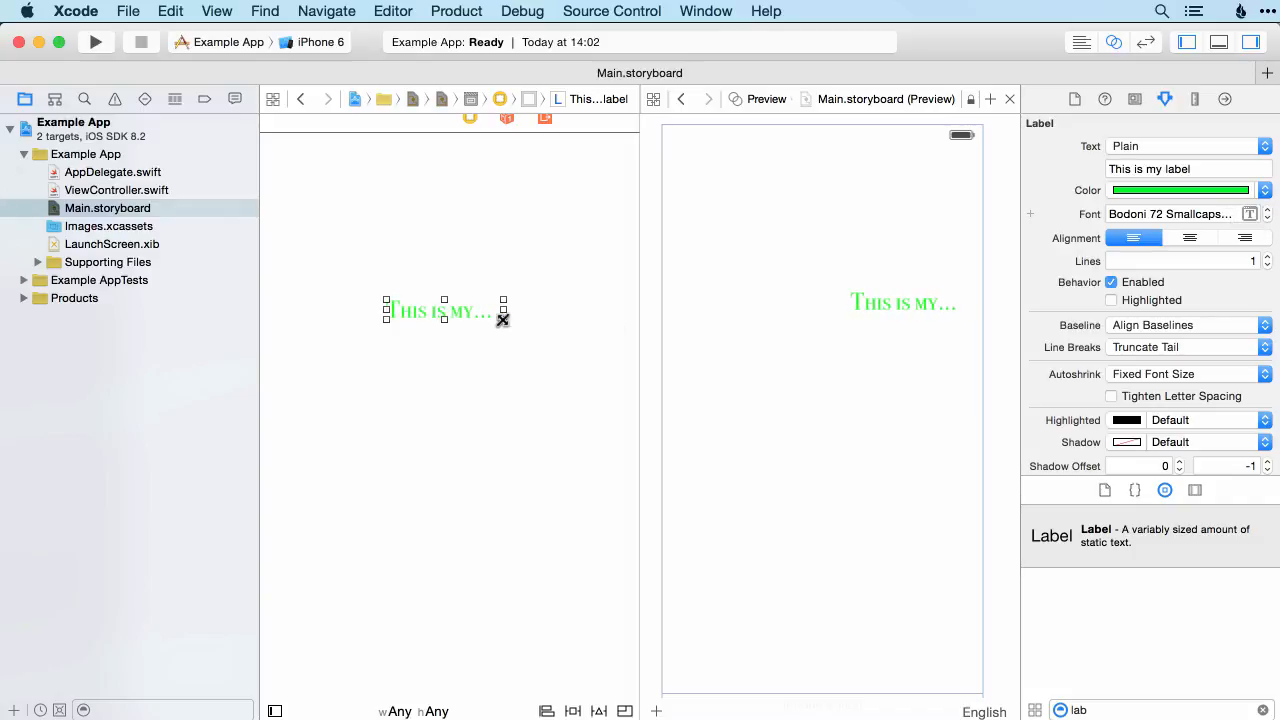
# Enlarge the label's frame in width and height to fit the full text, and move the label toward the view's left side.
pyautogui.moveTo(503, 318); pyautogui.dragTo(626, 399)
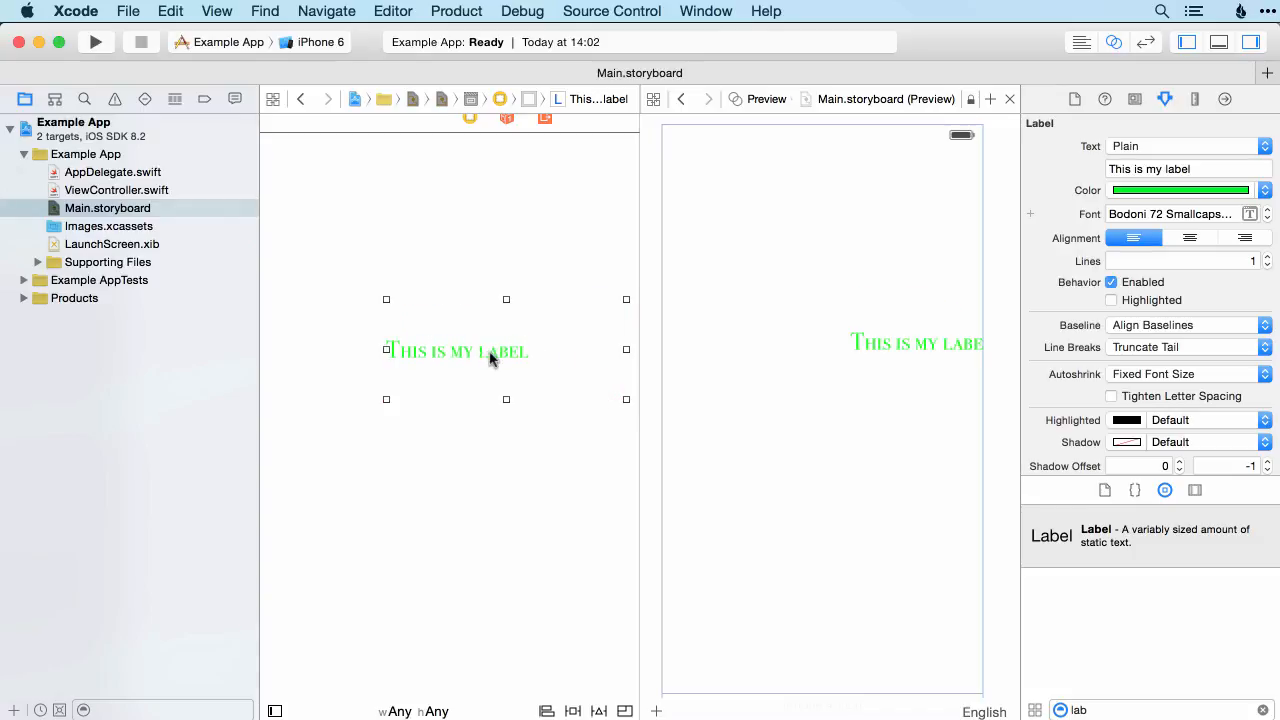
pyautogui.moveTo(490, 358); pyautogui.dragTo(373, 343)
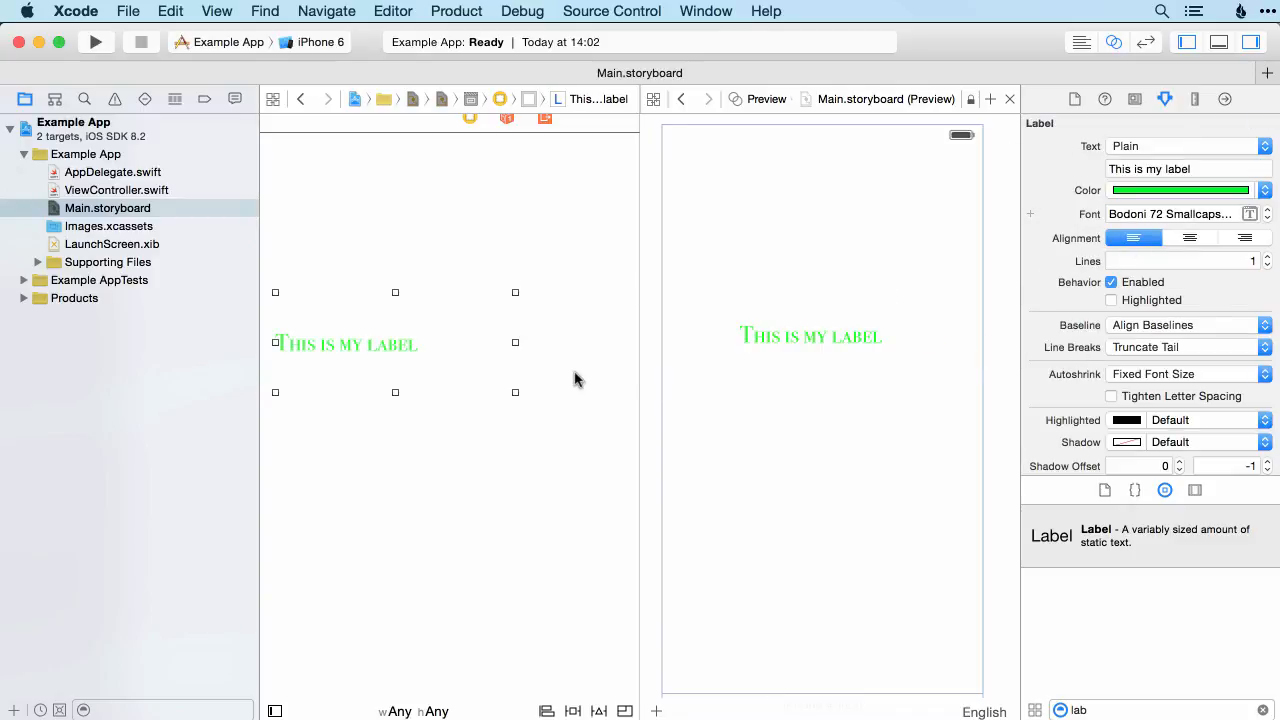
# Try center and right alignment on the label's text, and return it to left alignment.
pyautogui.click(1201, 238)
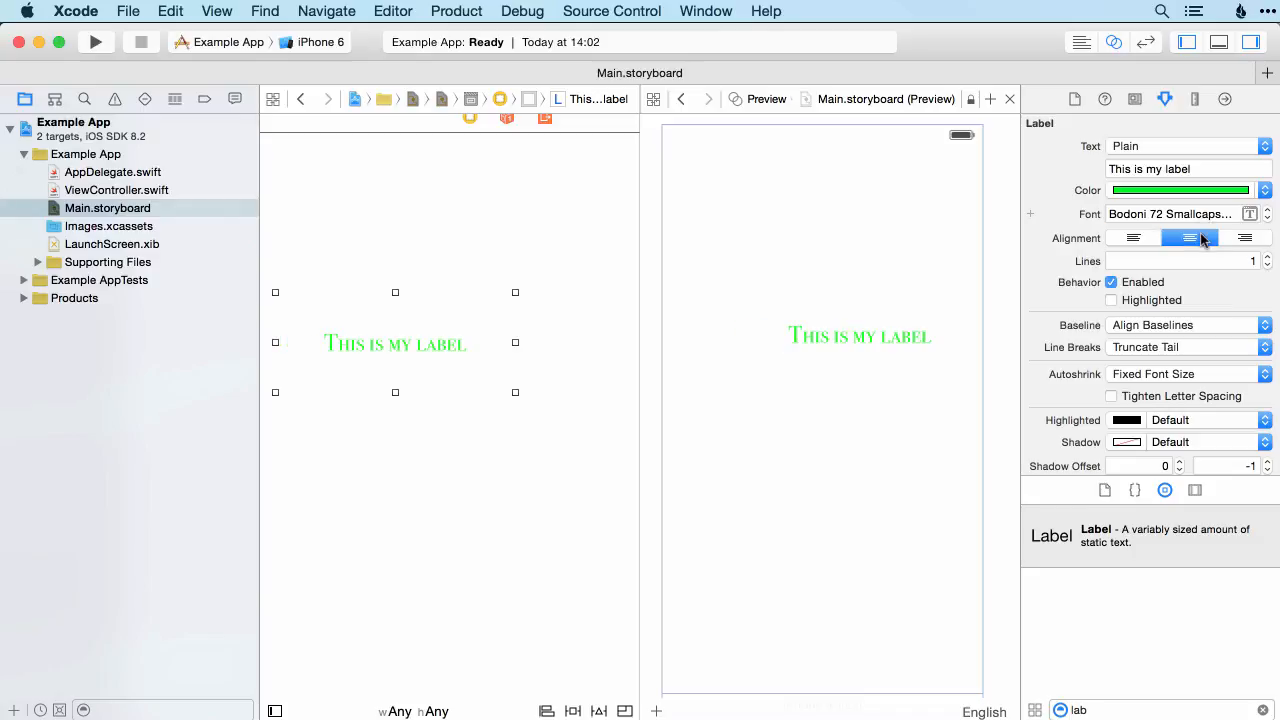
pyautogui.click(1236, 238)
pyautogui.click(1188, 238)
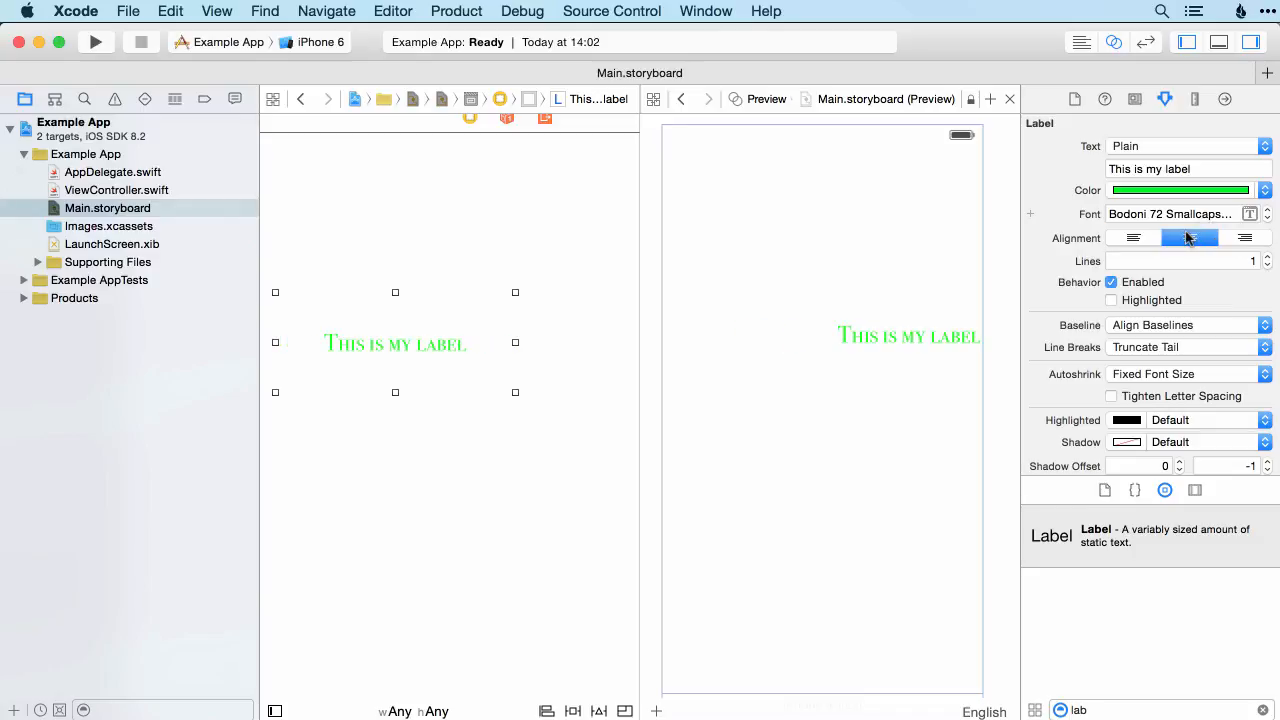
pyautogui.click(1131, 238)
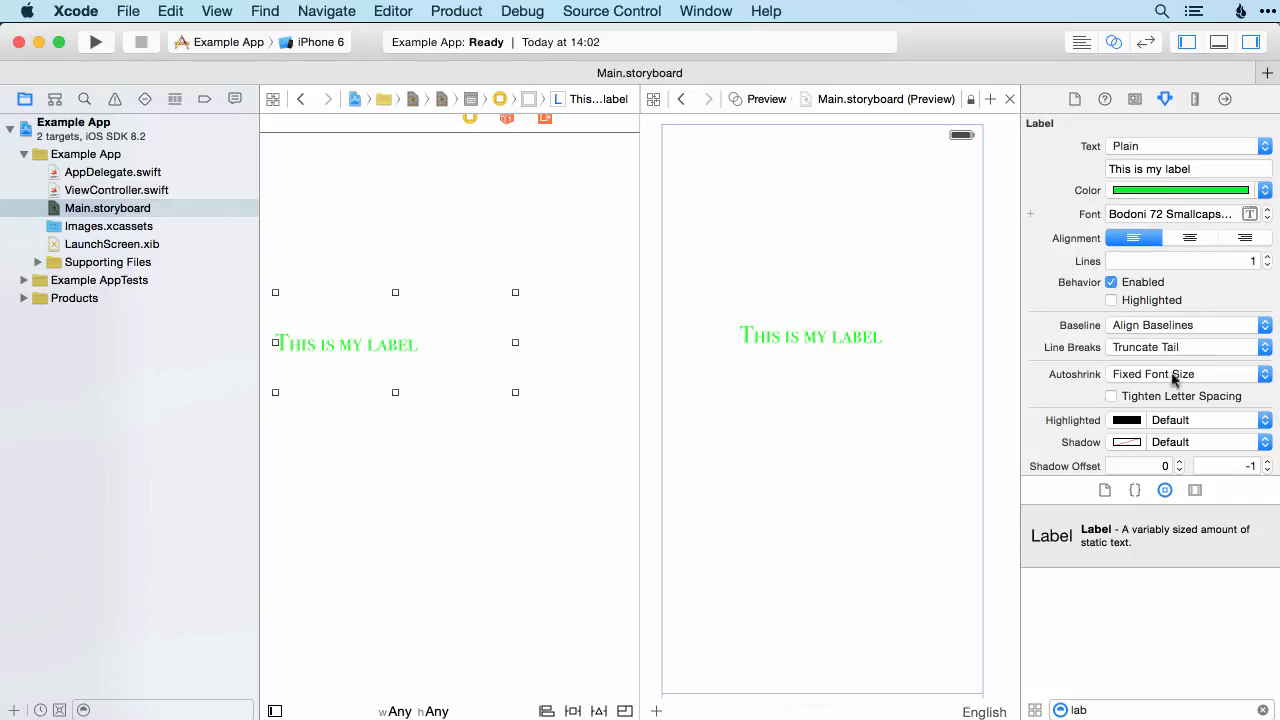
# Review the label's remaining attributes, from line breaks, autoshrink and shadow to the view's background, tint and drawing options.
pyautogui.scroll(-3, 1166, 311)
pyautogui.scroll(-3, 1166, 311)
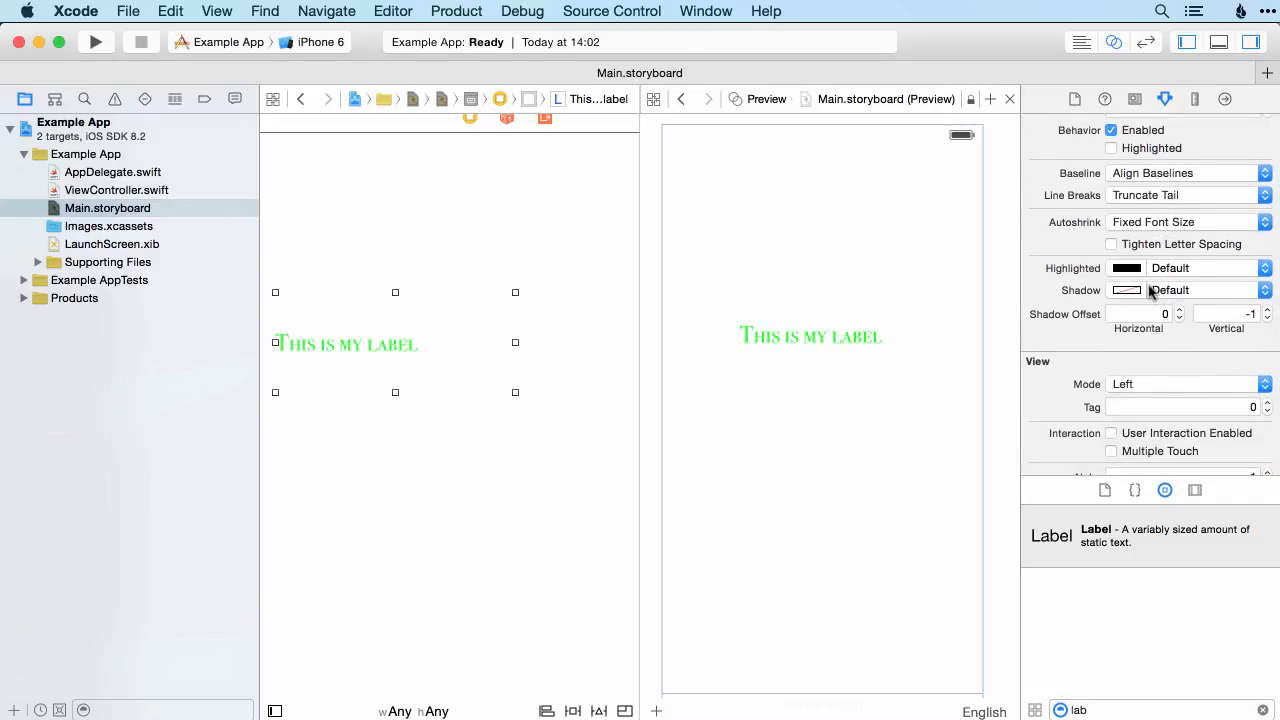
pyautogui.scroll(-7, 1150, 291)
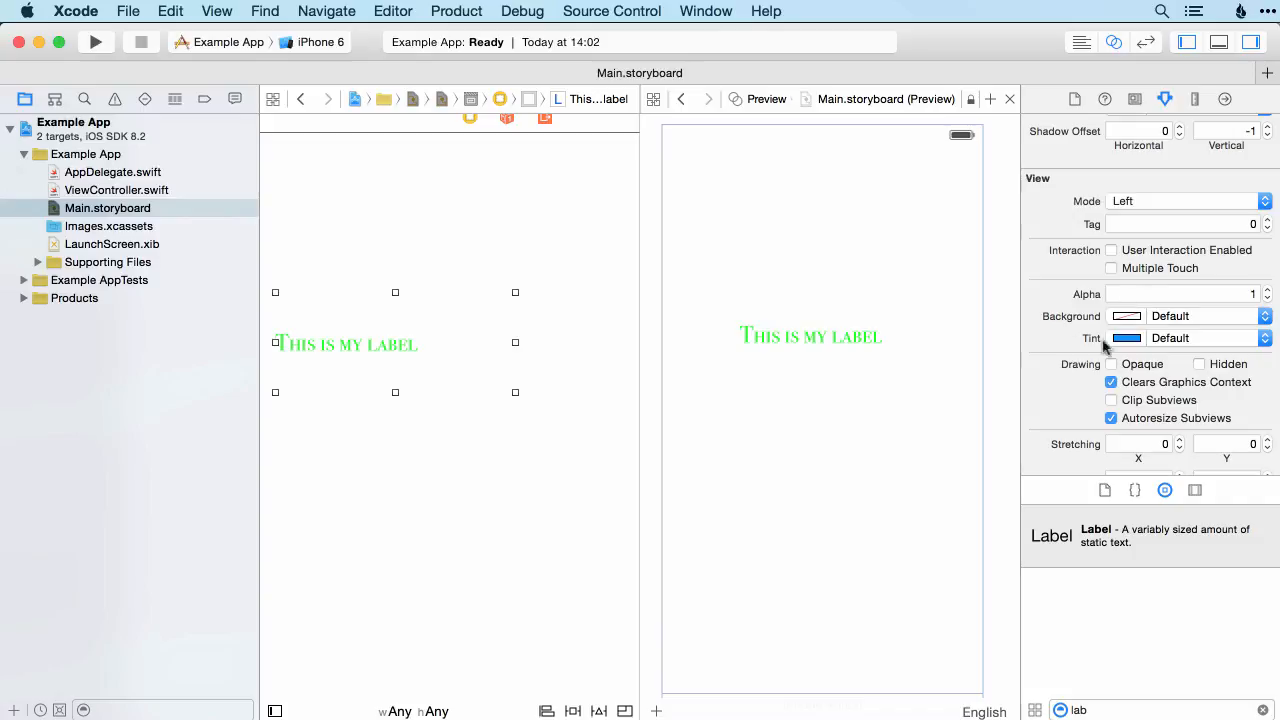
pyautogui.scroll(-3, 1082, 393)
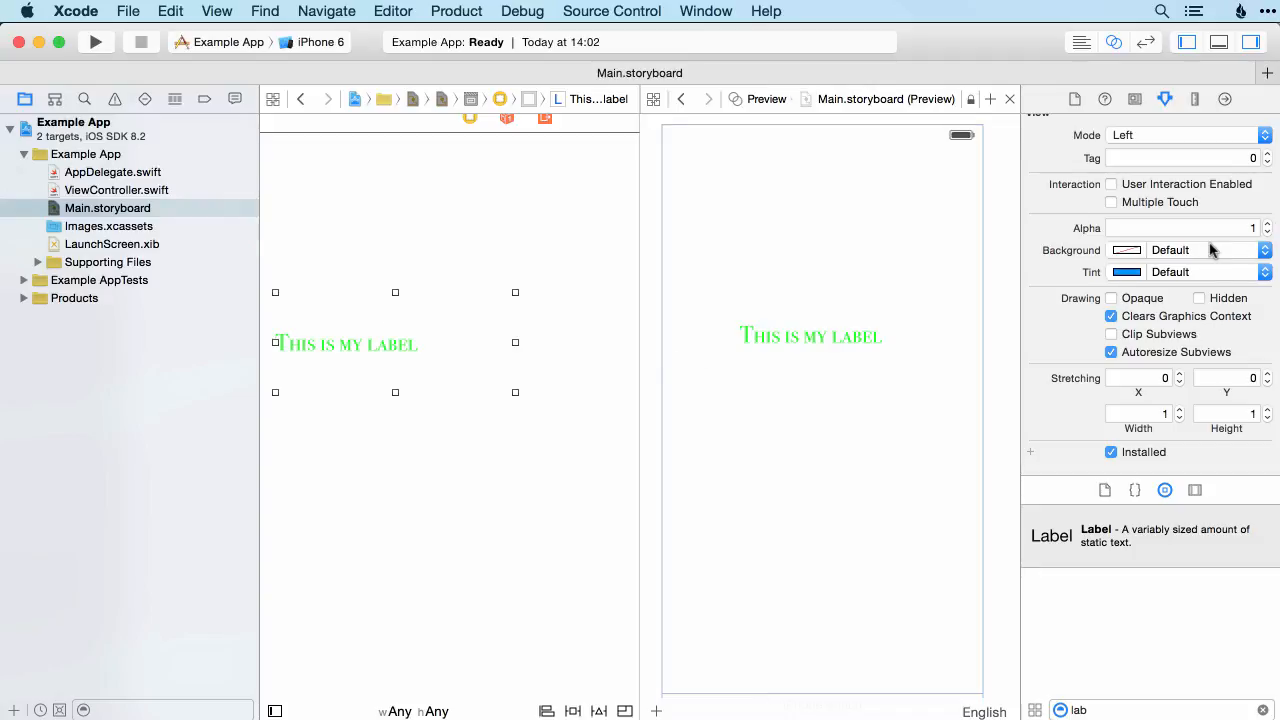
pyautogui.scroll(10, 1212, 250)
pyautogui.scroll(3, 1210, 250)
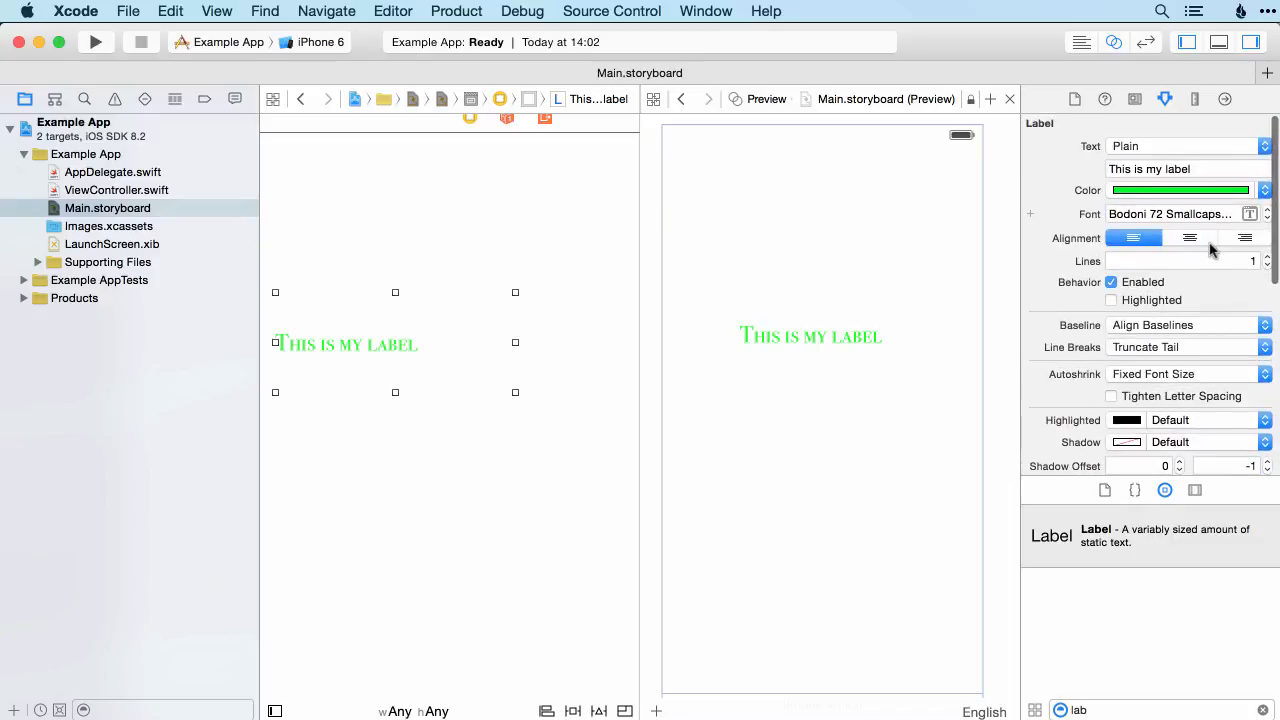